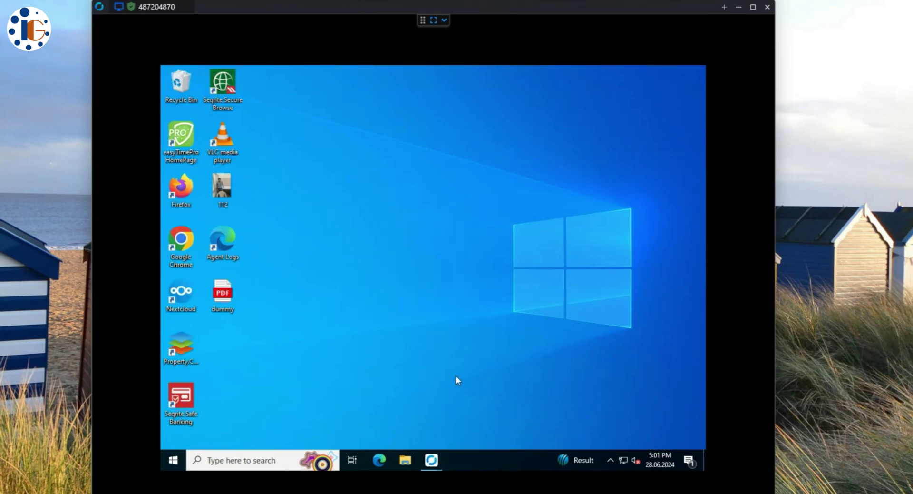
- Search the remote PC's taskbar for 'con' and launch Control Panel
{"action": "mouse_move", "coordinate": [431, 460]}
{"action": "mouse_move", "coordinate": [498, 428]}
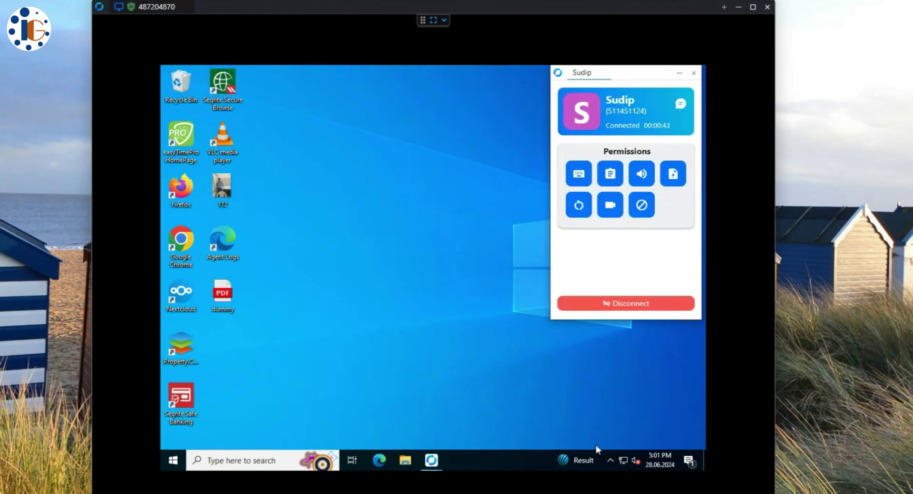
{"action": "left_click", "coordinate": [174, 460]}
{"action": "type", "text": "con"}
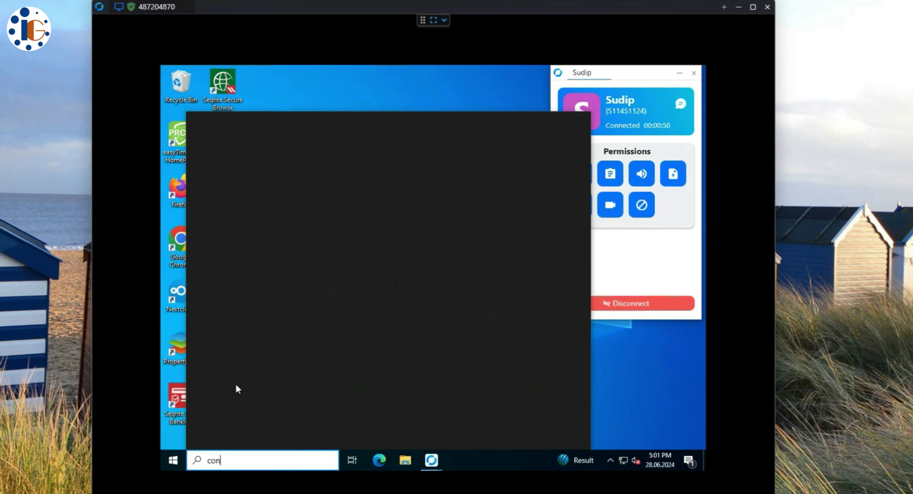
{"action": "key", "text": "Return"}
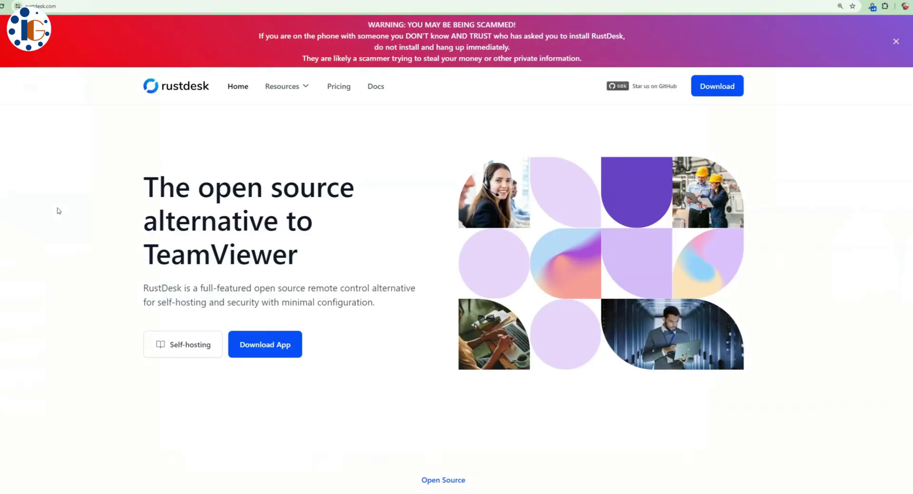
{"action": "scroll", "coordinate": [44, 211], "scroll_direction": "down", "scroll_amount": 6}
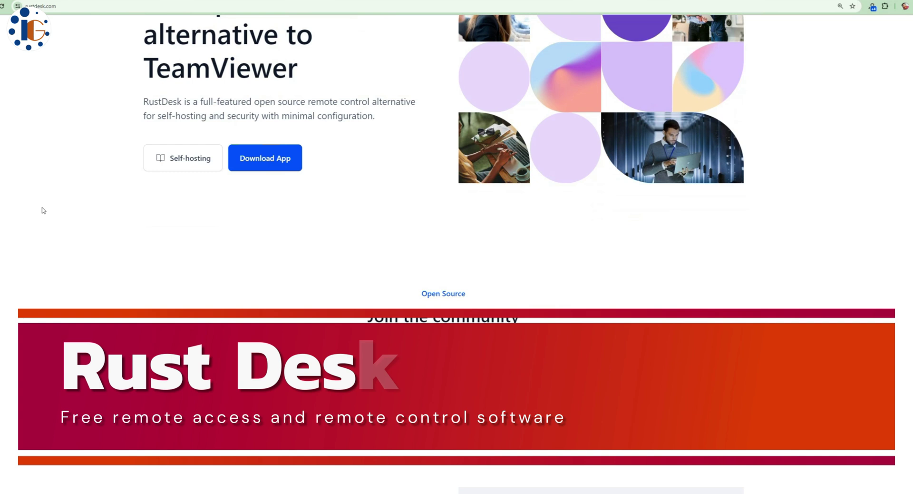
{"action": "scroll", "coordinate": [44, 210], "scroll_direction": "down", "scroll_amount": 2}
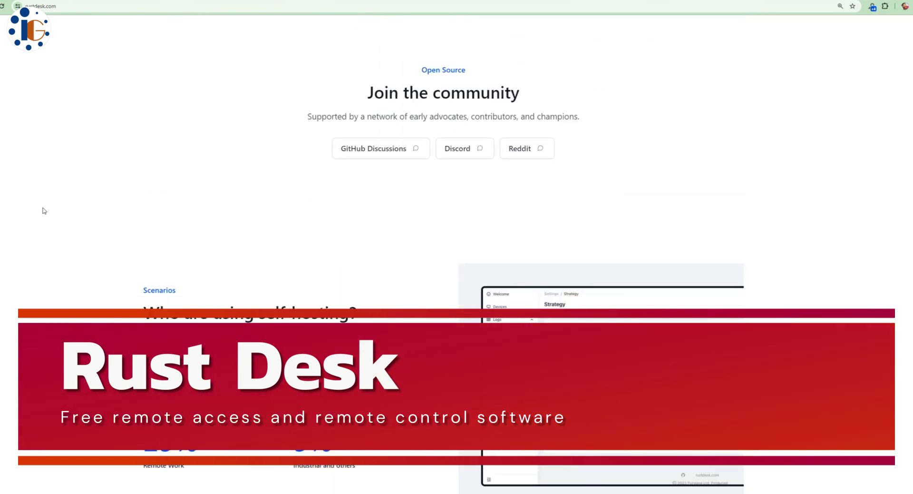
{"action": "scroll", "coordinate": [44, 211], "scroll_direction": "down", "scroll_amount": 2}
{"action": "scroll", "coordinate": [44, 210], "scroll_direction": "down", "scroll_amount": 2}
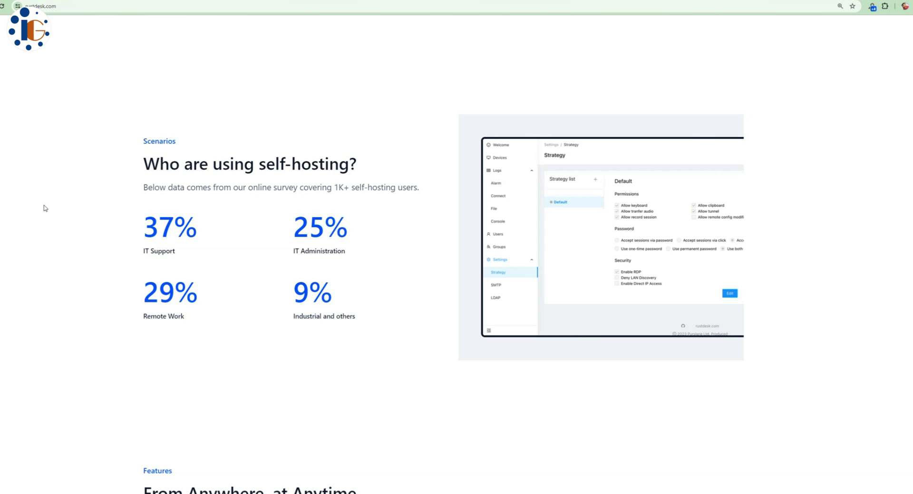
{"action": "scroll", "coordinate": [43, 208], "scroll_direction": "down", "scroll_amount": 3}
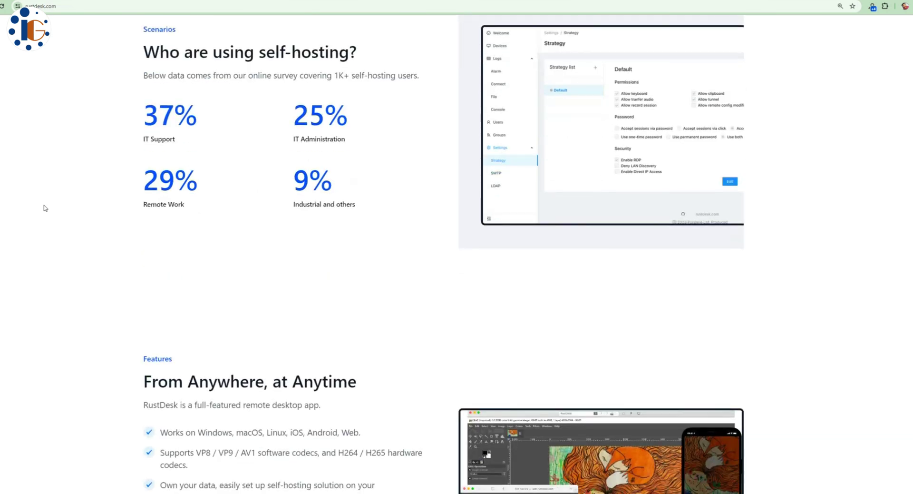
{"action": "scroll", "coordinate": [43, 208], "scroll_direction": "down", "scroll_amount": 1}
{"action": "scroll", "coordinate": [45, 208], "scroll_direction": "down", "scroll_amount": 1}
{"action": "scroll", "coordinate": [44, 208], "scroll_direction": "down", "scroll_amount": 2}
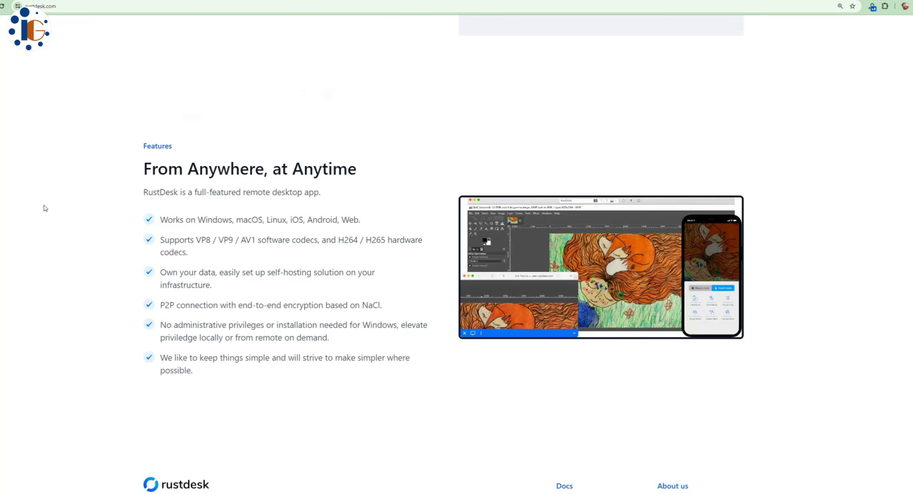
{"action": "scroll", "coordinate": [45, 208], "scroll_direction": "down", "scroll_amount": 2}
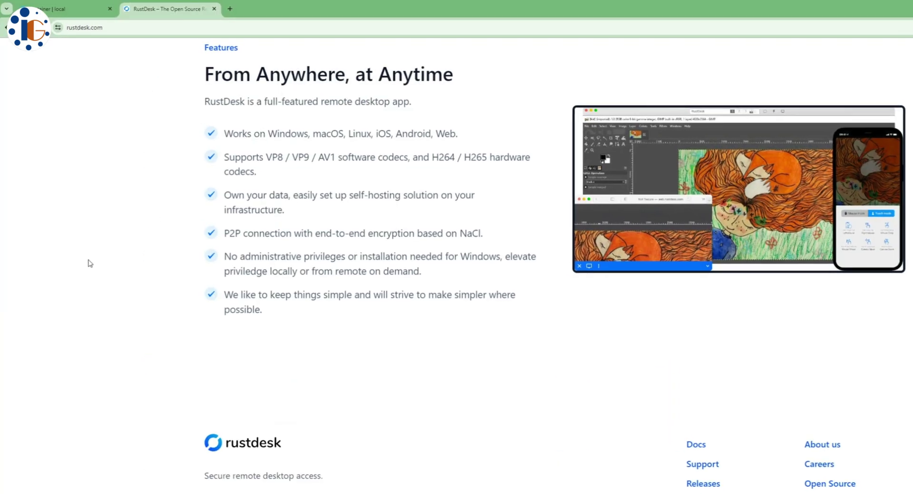
{"action": "scroll", "coordinate": [45, 208], "scroll_direction": "down", "scroll_amount": 1}
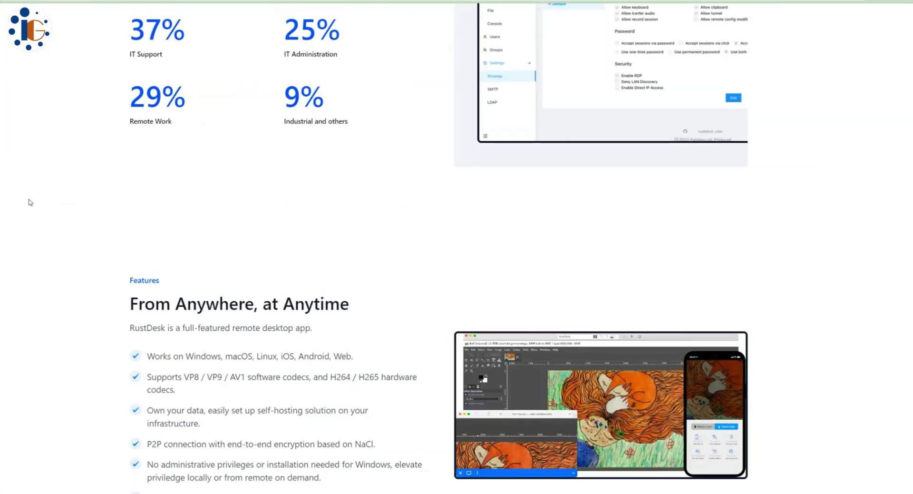
{"action": "scroll", "coordinate": [30, 202], "scroll_direction": "up", "scroll_amount": 15}
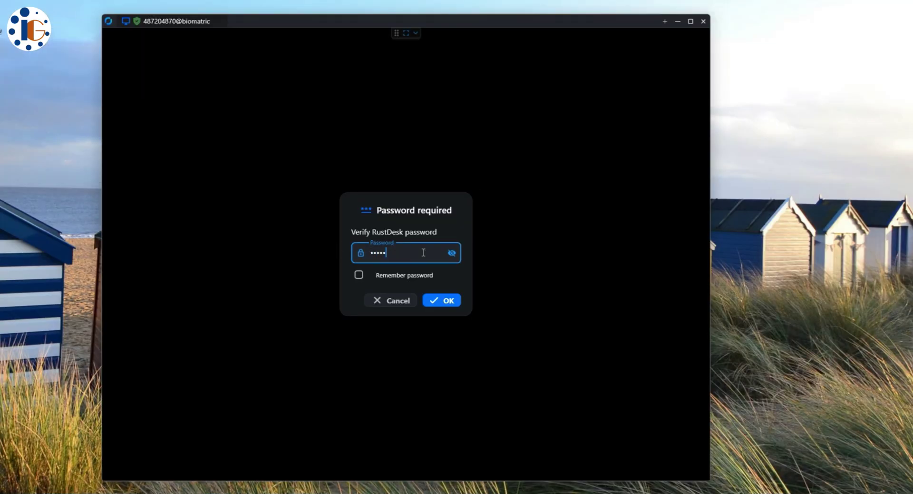
- Connect with the password, minimize Control Panel, and reveal the session toolbar options
{"action": "left_click", "coordinate": [426, 299]}
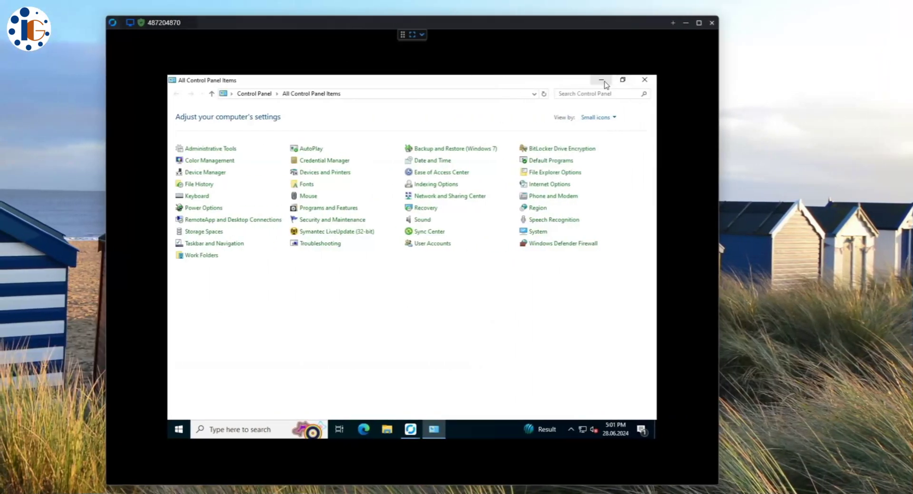
{"action": "left_click", "coordinate": [606, 84]}
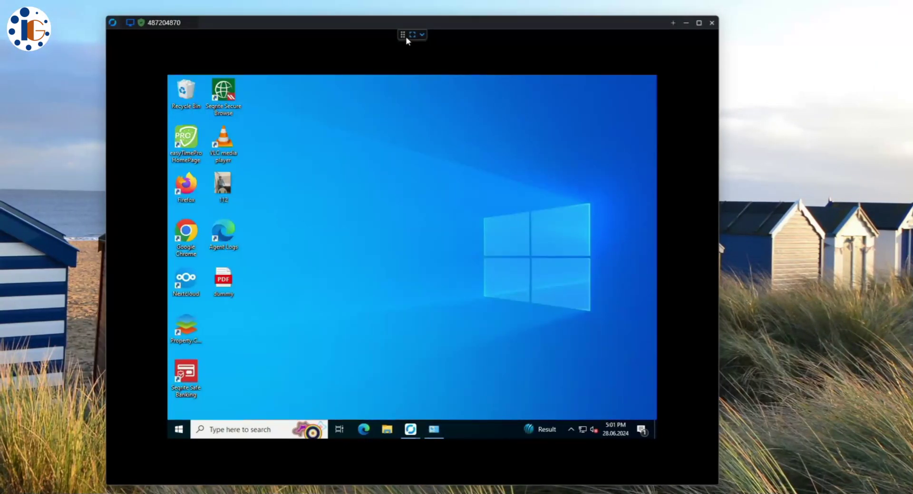
{"action": "left_click", "coordinate": [420, 36]}
- Browse the toolbar's Actions, Display, Keyboard and session panel menus
{"action": "left_click", "coordinate": [378, 41]}
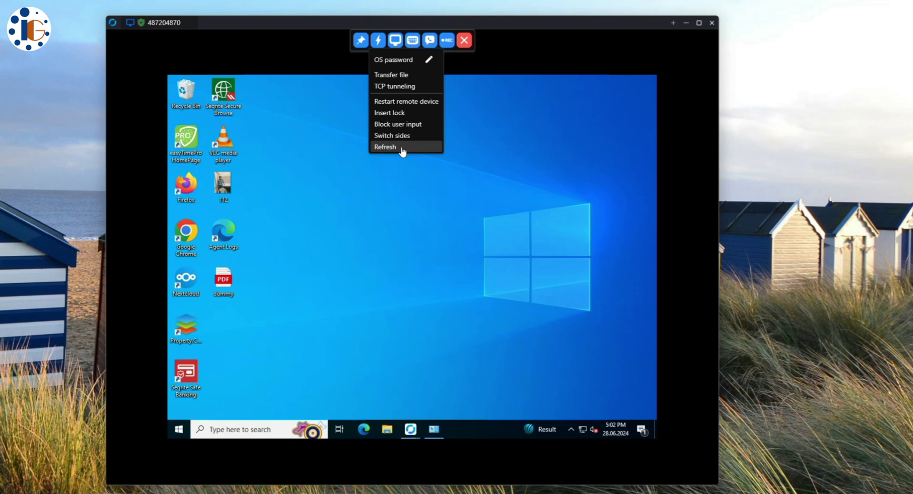
{"action": "left_click", "coordinate": [395, 41]}
{"action": "left_click", "coordinate": [412, 40]}
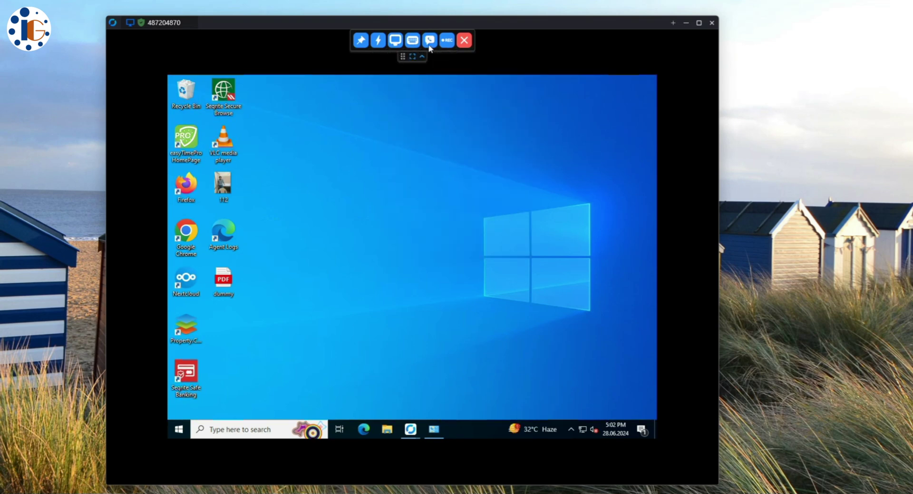
{"action": "left_click", "coordinate": [430, 40]}
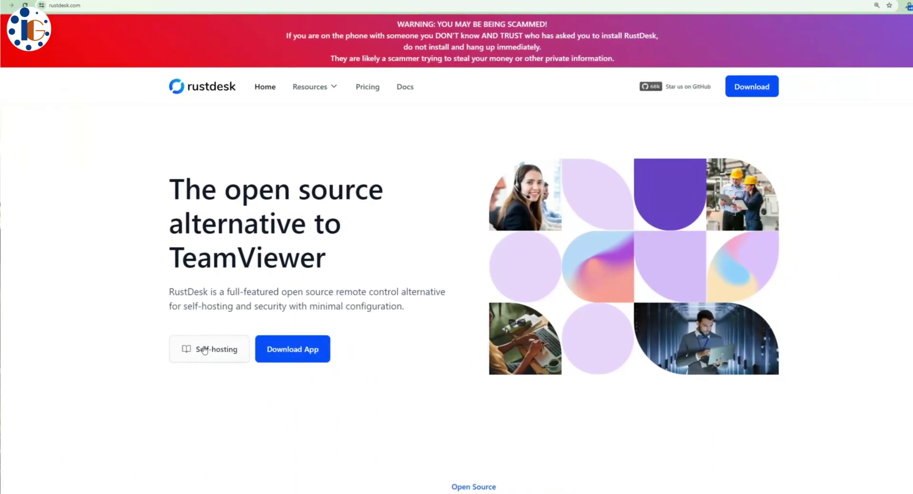
- Open the Self-host docs and highlight the core ports and the TCP 21118/21119 sentence
{"action": "right_click", "coordinate": [209, 352]}
{"action": "key", "text": "Escape"}
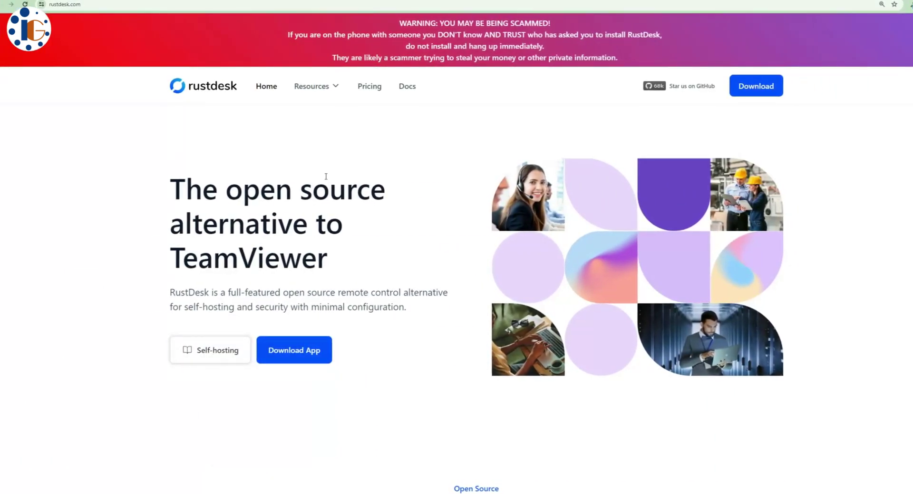
{"action": "left_click", "coordinate": [211, 351]}
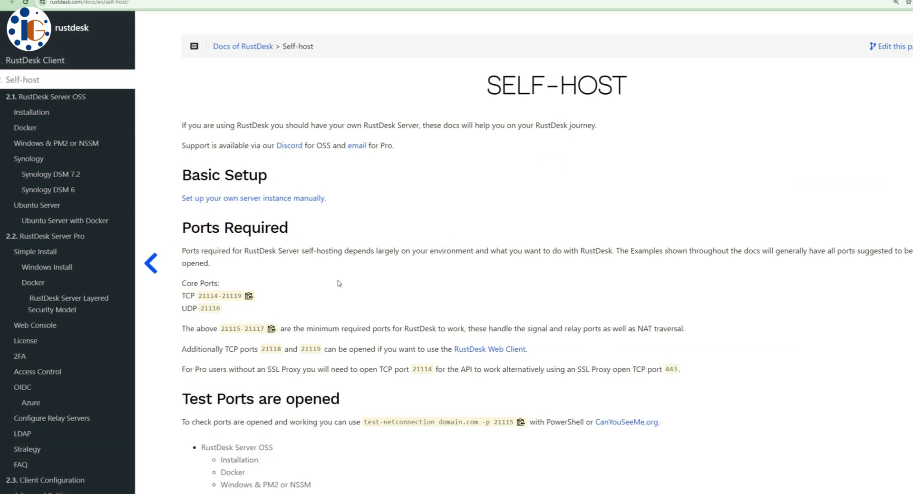
{"action": "scroll", "coordinate": [465, 260], "scroll_direction": "down", "scroll_amount": 4}
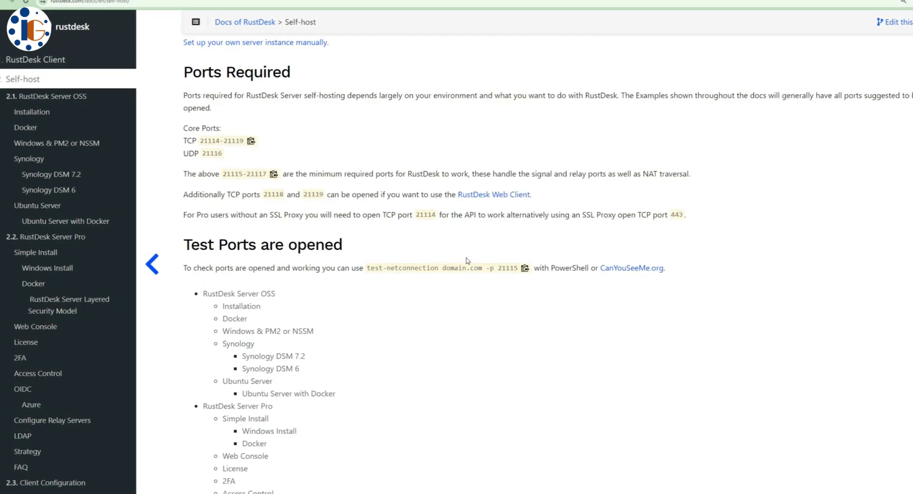
{"action": "scroll", "coordinate": [468, 260], "scroll_direction": "up", "scroll_amount": 2}
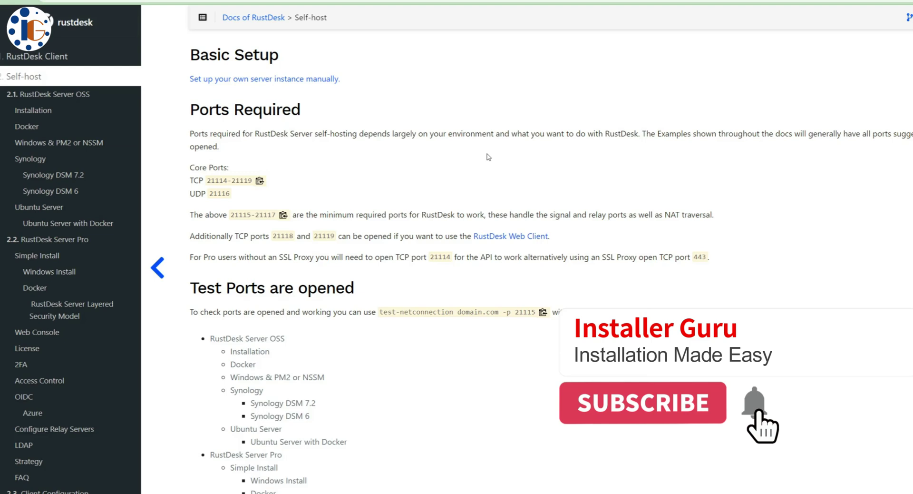
{"action": "left_click_drag", "start_coordinate": [191, 164], "coordinate": [217, 189]}
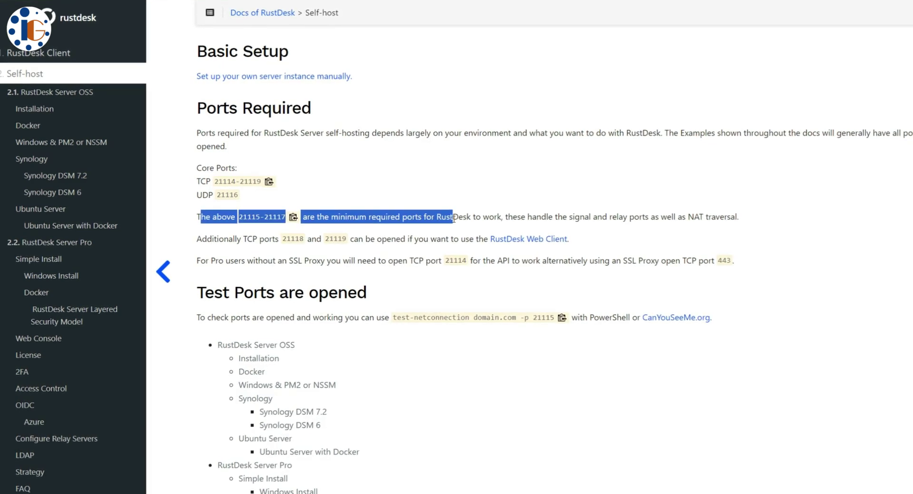
{"action": "left_click", "coordinate": [594, 231]}
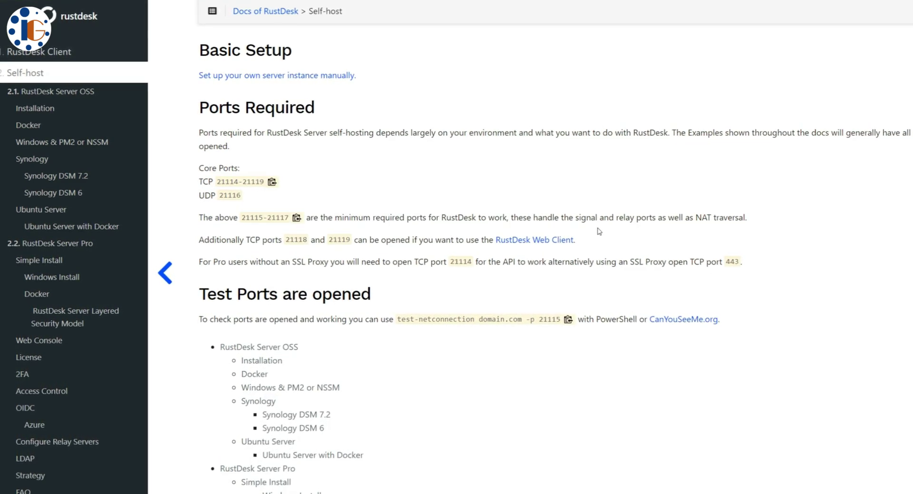
{"action": "left_click_drag", "start_coordinate": [199, 239], "coordinate": [414, 240]}
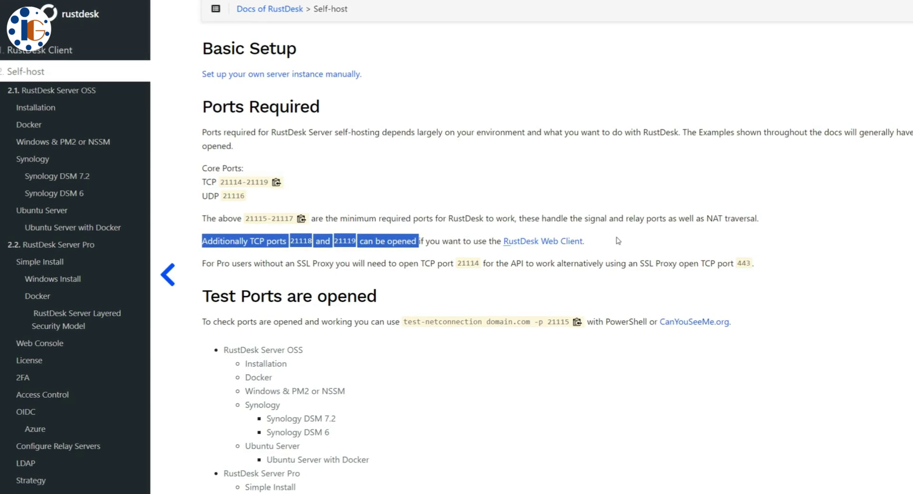
{"action": "left_click", "coordinate": [614, 242]}
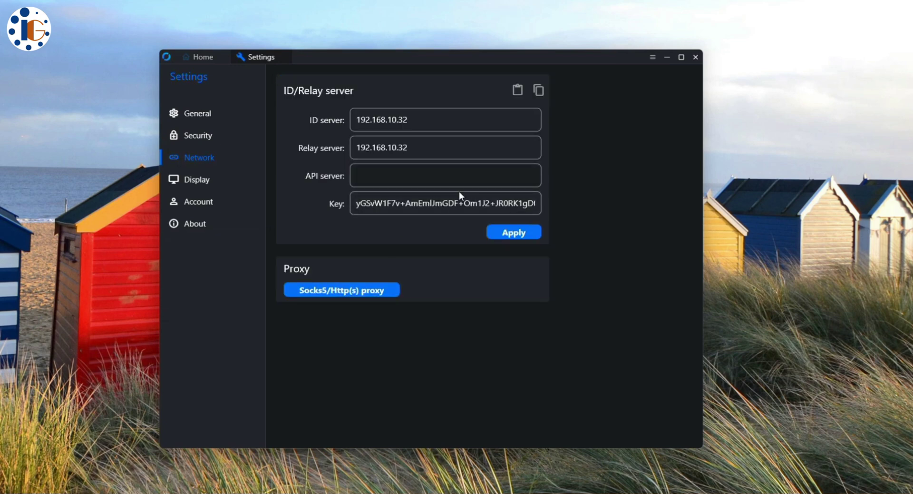
- Delete the server Key in network settings and select the ID server address 192.168.10.32
{"action": "left_click", "coordinate": [469, 202]}
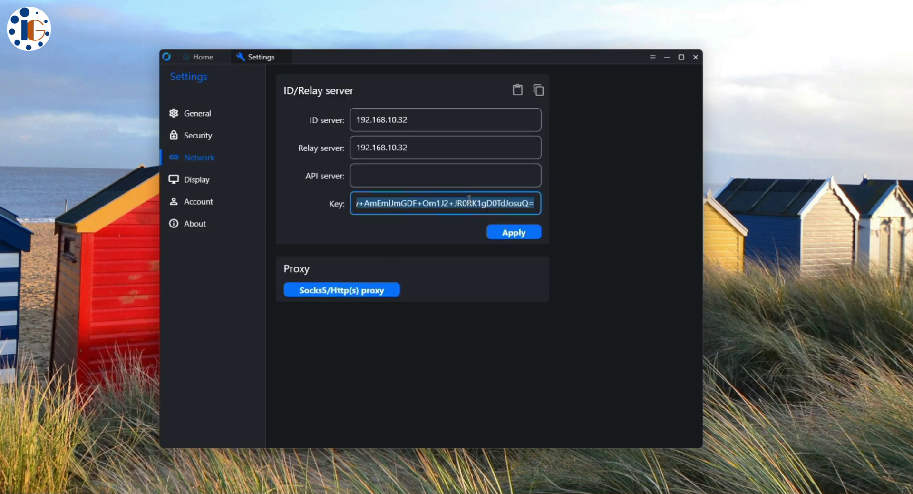
{"action": "key", "text": "BackSpace"}
{"action": "key", "text": "BackSpace"}
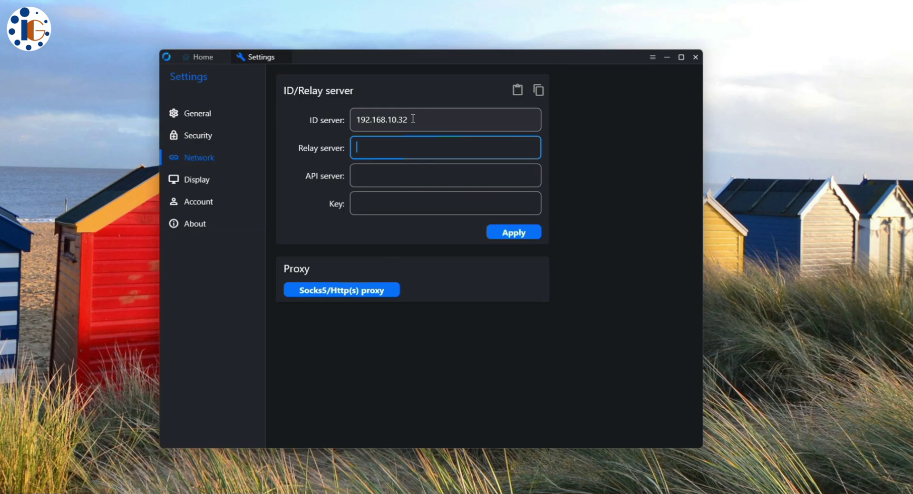
{"action": "left_click_drag", "start_coordinate": [410, 120], "coordinate": [319, 120]}
- Scroll to 'Run hbbr and hbbs', highlight the Windows download instruction, and follow the RustDesk Server link
{"action": "scroll", "coordinate": [414, 314], "scroll_direction": "down", "scroll_amount": 3}
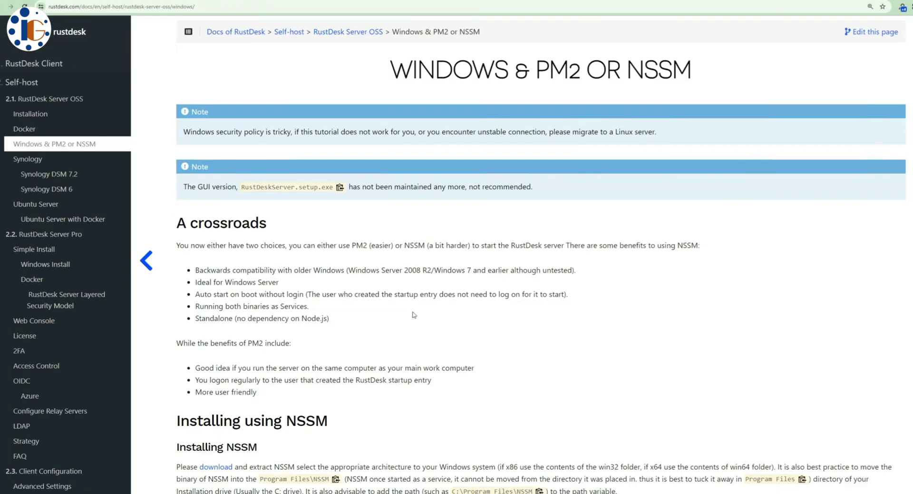
{"action": "scroll", "coordinate": [414, 314], "scroll_direction": "down", "scroll_amount": 1}
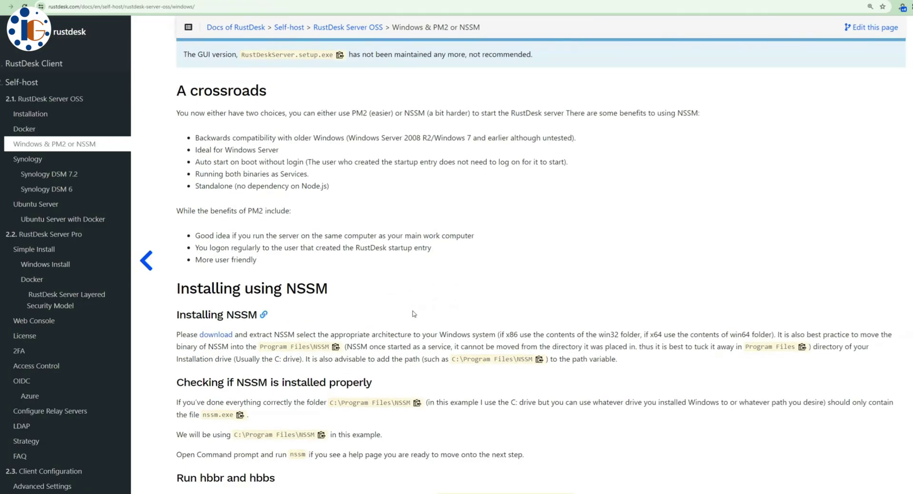
{"action": "scroll", "coordinate": [457, 334], "scroll_direction": "down", "scroll_amount": 5}
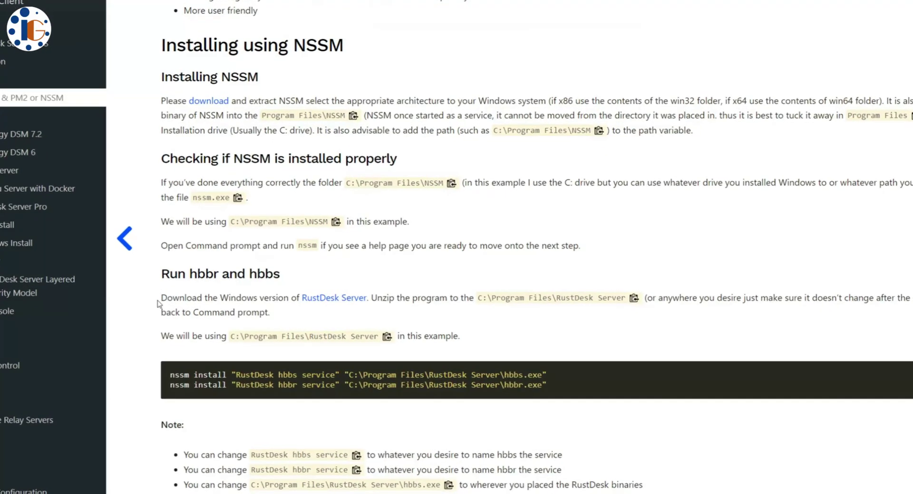
{"action": "left_click_drag", "start_coordinate": [167, 303], "coordinate": [300, 294]}
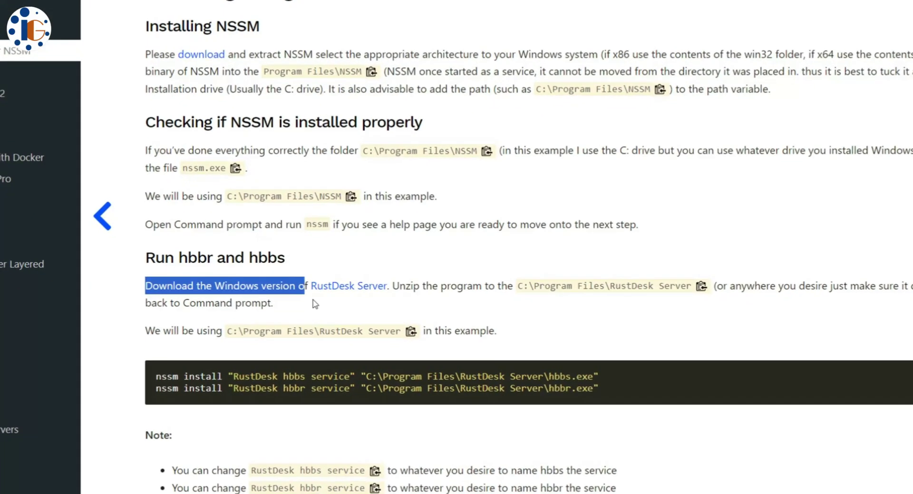
{"action": "right_click", "coordinate": [345, 284]}
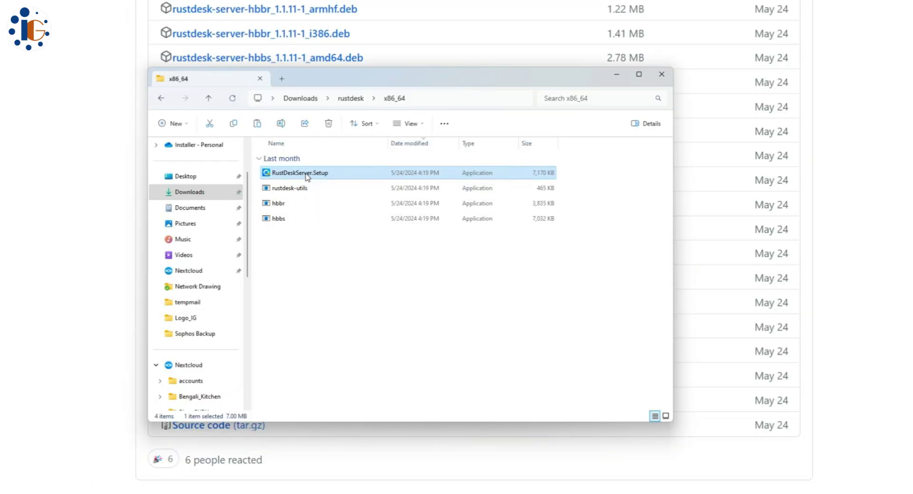
- Run RustDeskServer.Setup from the x86_64 folder as administrator
{"action": "right_click", "coordinate": [307, 177]}
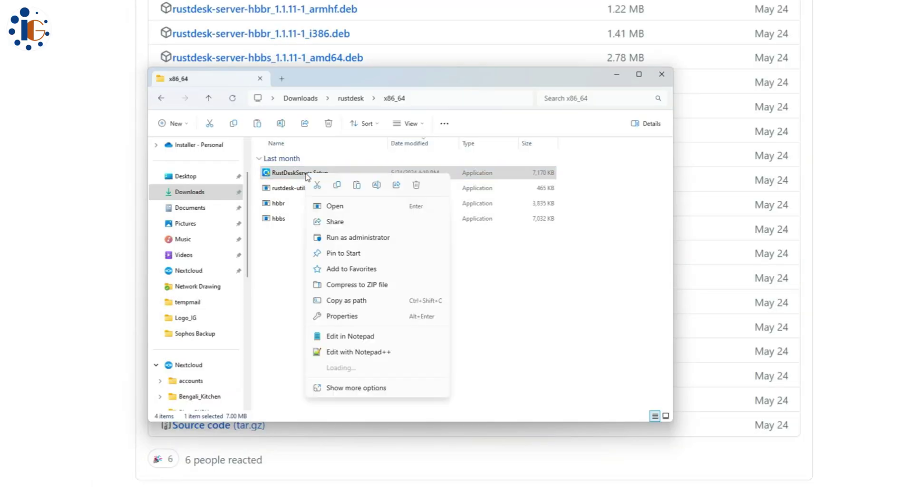
{"action": "left_click", "coordinate": [334, 238]}
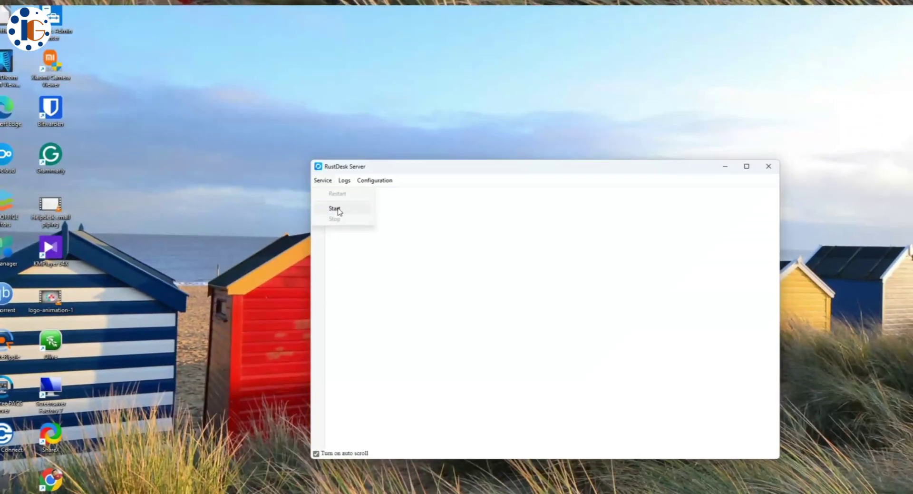
- Start the RustDesk Server service via Service > Start once installation finishes
{"action": "left_click", "coordinate": [339, 212]}
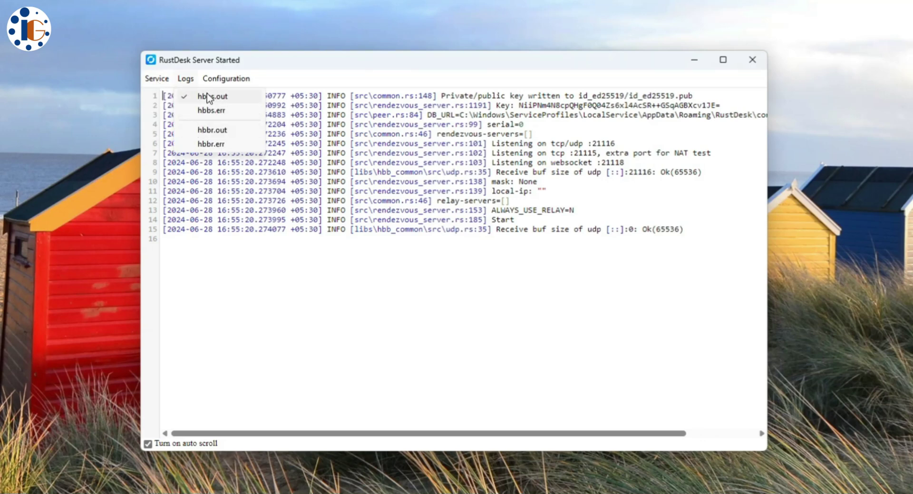
- Check hbbs.err, return to hbbs.out, and select the public Key on line 2
{"action": "left_click", "coordinate": [210, 111]}
{"action": "left_click", "coordinate": [213, 96]}
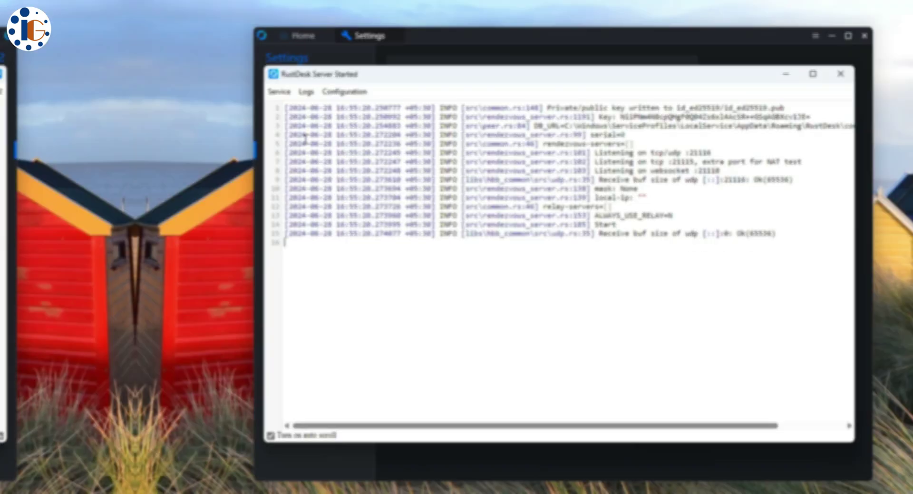
{"action": "left_click_drag", "start_coordinate": [661, 109], "coordinate": [707, 119]}
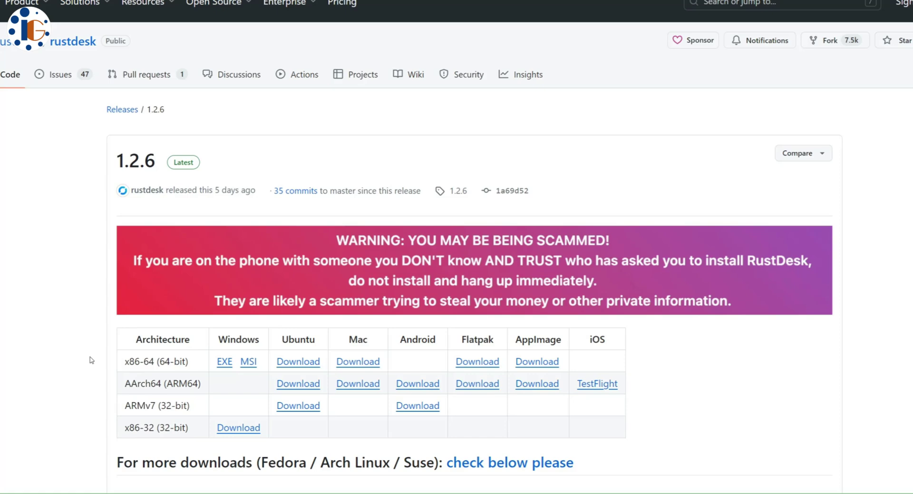
- Scroll to the 1.2.6 download table and highlight the x86-64, AArch64 and ARMv7 rows
{"action": "scroll", "coordinate": [85, 364], "scroll_direction": "down", "scroll_amount": 2}
{"action": "triple_click", "coordinate": [125, 279]}
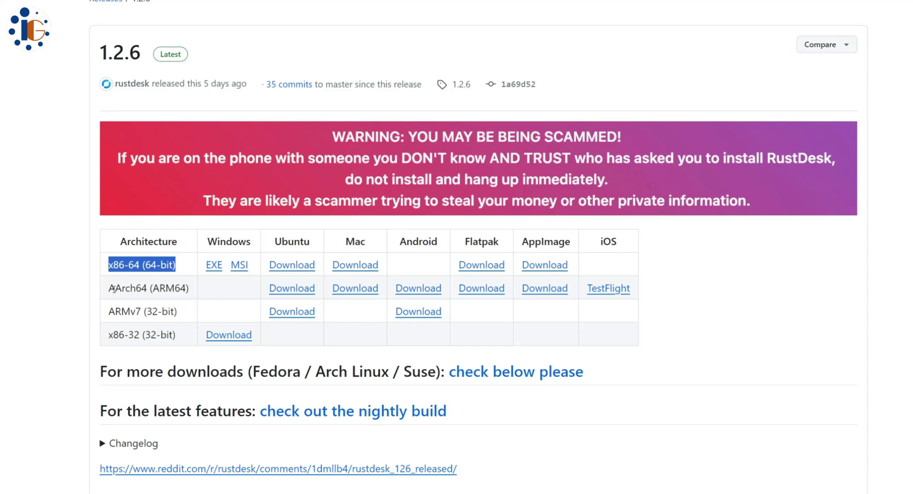
{"action": "left_click_drag", "start_coordinate": [109, 289], "coordinate": [190, 289]}
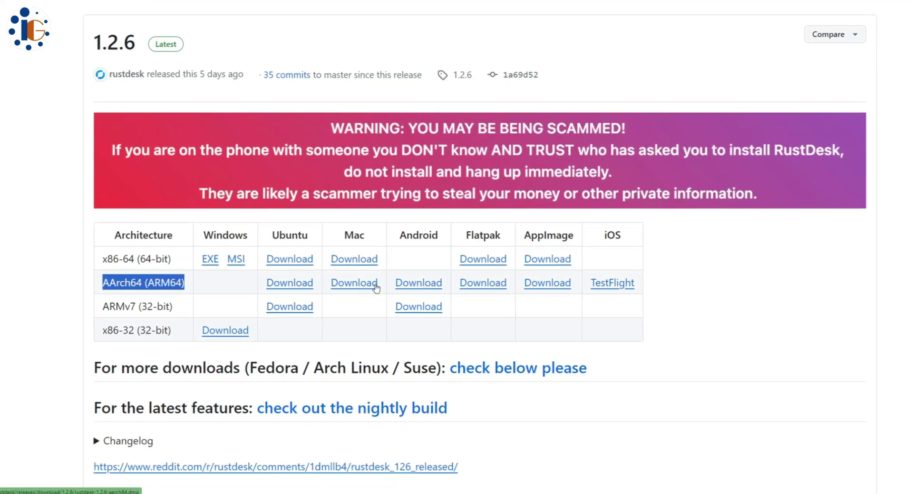
{"action": "left_click_drag", "start_coordinate": [108, 303], "coordinate": [169, 303]}
- Step through Welcome, License and Destination Folder to install RustDesk into C:\Program Files\RustDesk\
{"action": "left_click", "coordinate": [333, 302]}
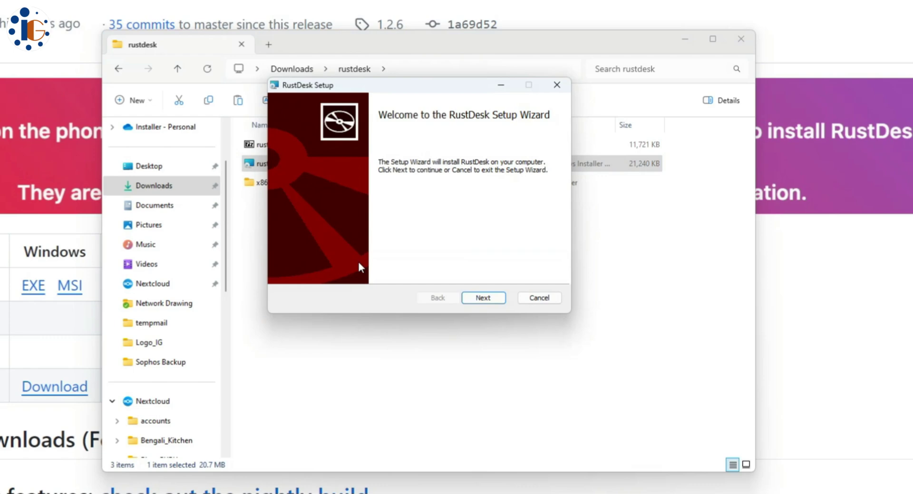
{"action": "left_click", "coordinate": [483, 297]}
{"action": "left_click", "coordinate": [470, 298]}
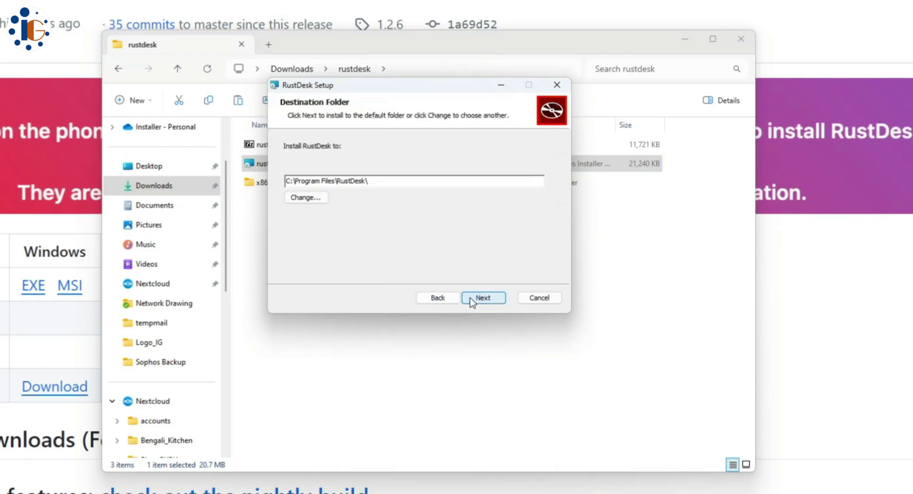
{"action": "left_click", "coordinate": [470, 298]}
{"action": "left_click", "coordinate": [470, 298]}
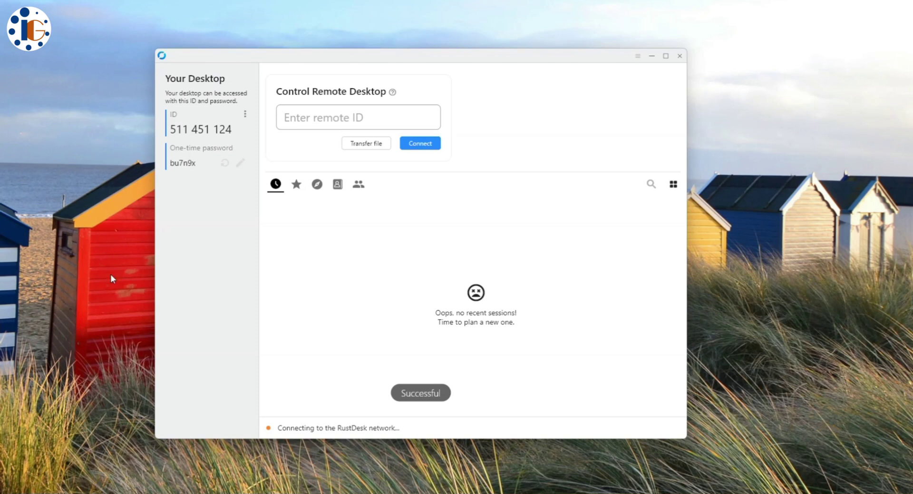
- In the client's Settings, choose the Dark theme and leave Language at Default
{"action": "left_click", "coordinate": [247, 117]}
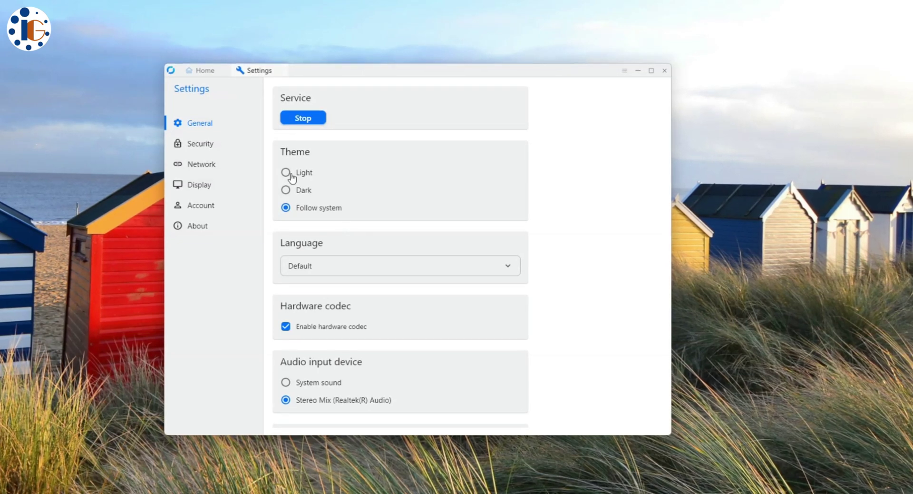
{"action": "left_click", "coordinate": [288, 190]}
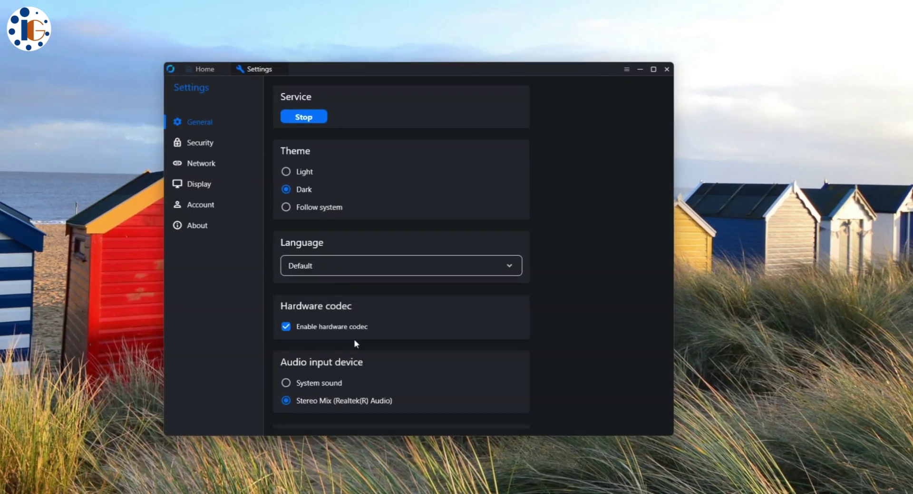
{"action": "left_click", "coordinate": [355, 271]}
{"action": "scroll", "coordinate": [387, 363], "scroll_direction": "down", "scroll_amount": 5}
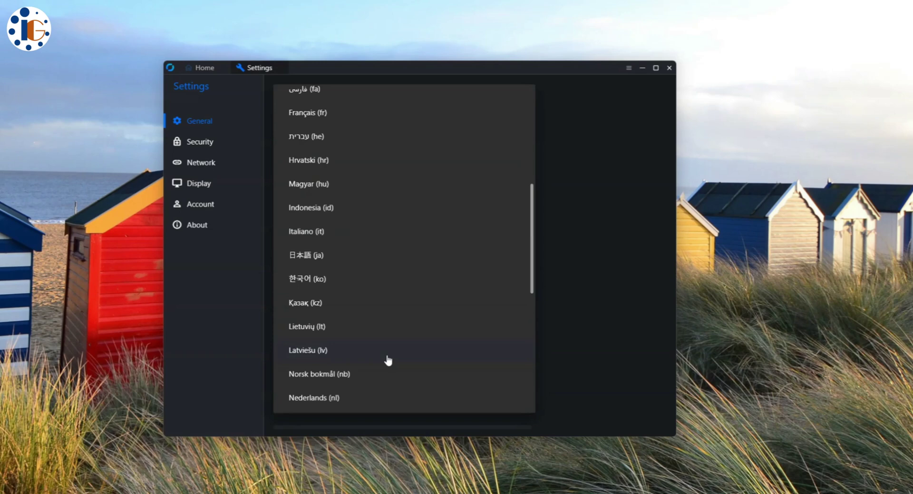
{"action": "scroll", "coordinate": [428, 333], "scroll_direction": "up", "scroll_amount": 5}
{"action": "left_click", "coordinate": [569, 295]}
{"action": "scroll", "coordinate": [438, 323], "scroll_direction": "down", "scroll_amount": 5}
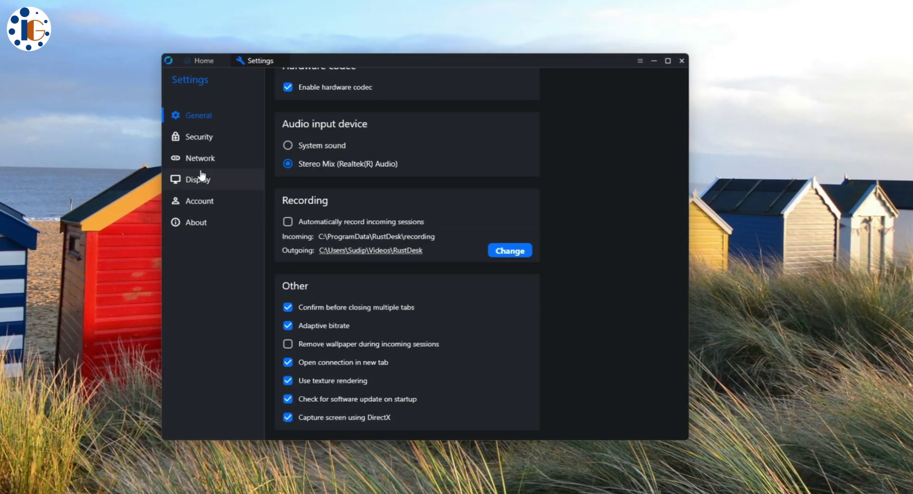
- Show RustDesk's Security settings, starting two-factor authentication setup but cancelling so it stays off
{"action": "left_click", "coordinate": [199, 137]}
{"action": "scroll", "coordinate": [414, 310], "scroll_direction": "down", "scroll_amount": 5}
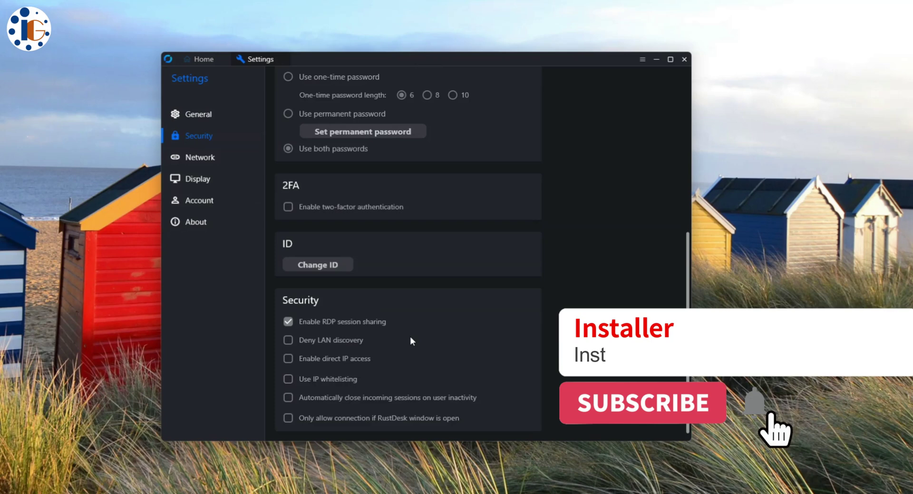
{"action": "scroll", "coordinate": [410, 333], "scroll_direction": "up", "scroll_amount": 5}
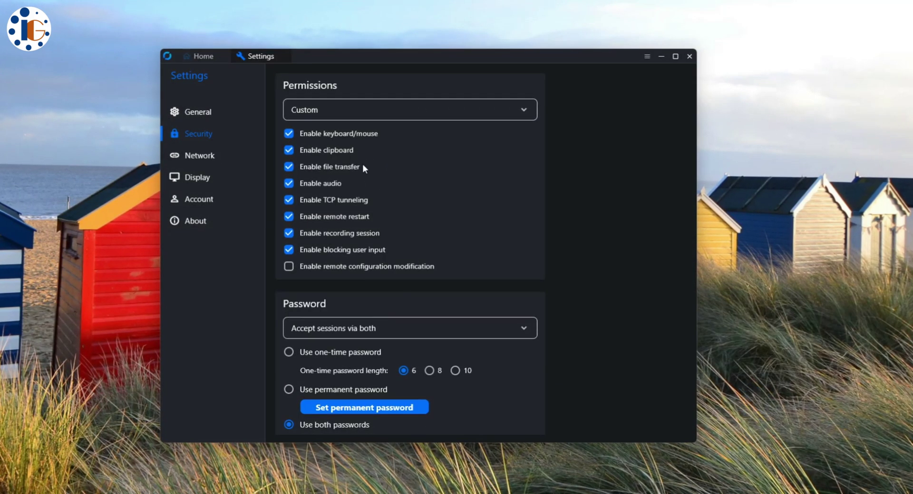
{"action": "scroll", "coordinate": [349, 269], "scroll_direction": "down", "scroll_amount": 5}
{"action": "scroll", "coordinate": [350, 273], "scroll_direction": "up", "scroll_amount": 1}
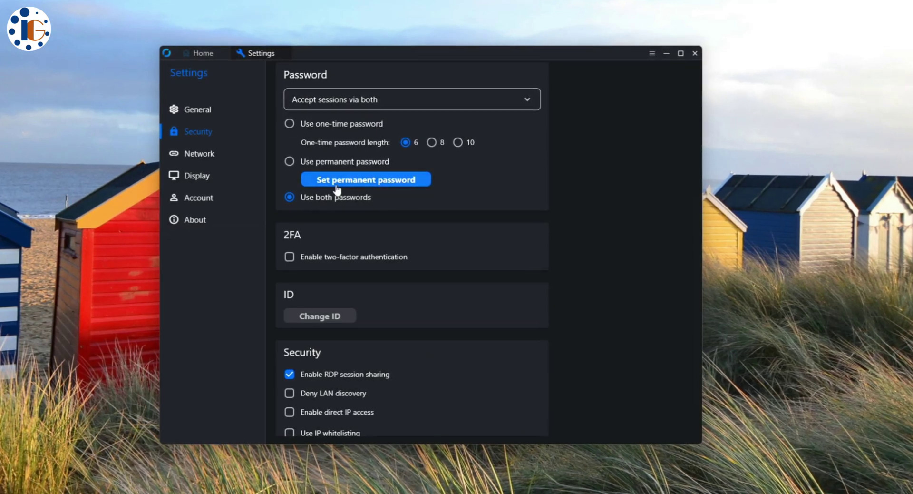
{"action": "left_click", "coordinate": [290, 258]}
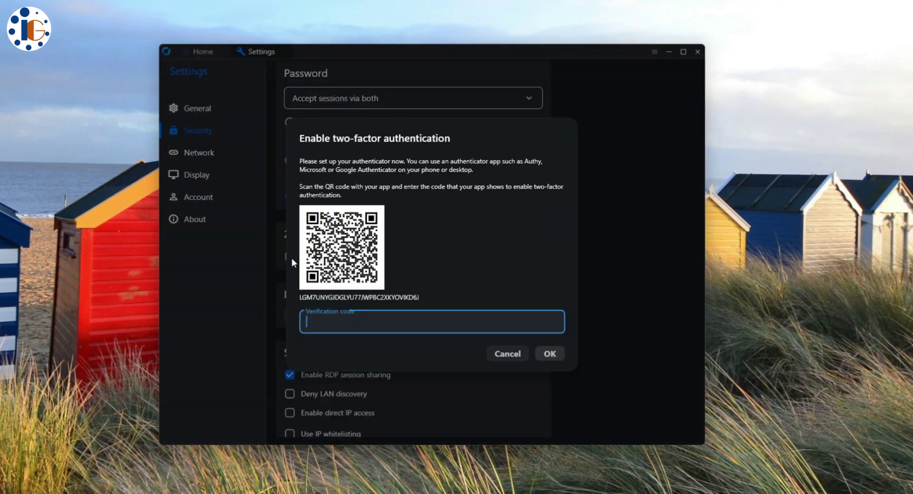
{"action": "left_click", "coordinate": [507, 353]}
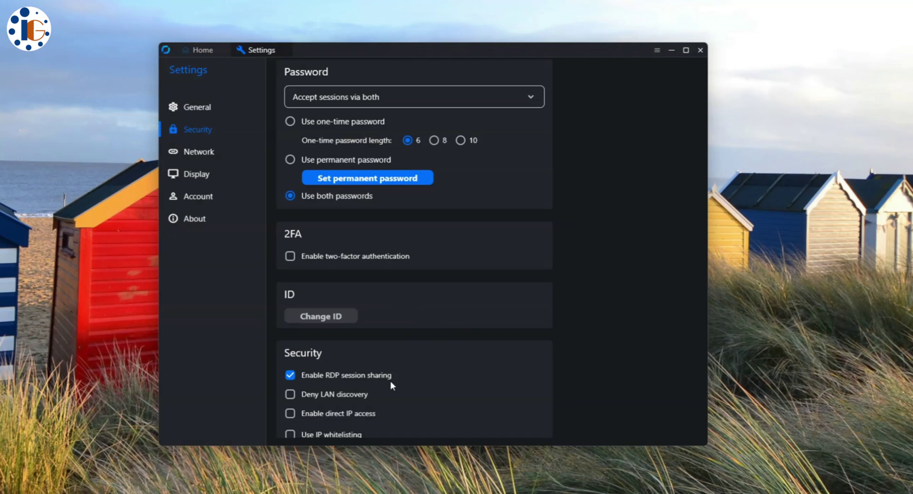
{"action": "scroll", "coordinate": [392, 385], "scroll_direction": "down", "scroll_amount": 2}
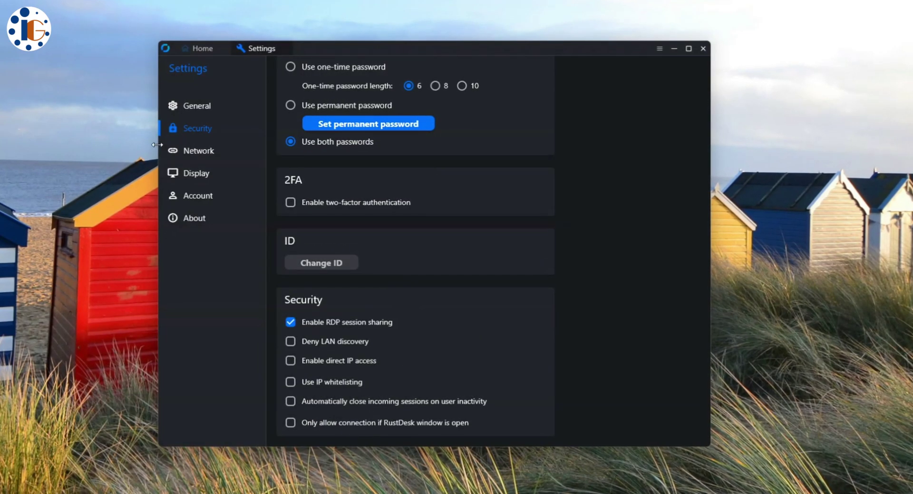
- Enter 192.168.10.54 as both ID and relay server in Network settings, then return to the server log
{"action": "left_click", "coordinate": [190, 150]}
{"action": "left_click", "coordinate": [426, 114]}
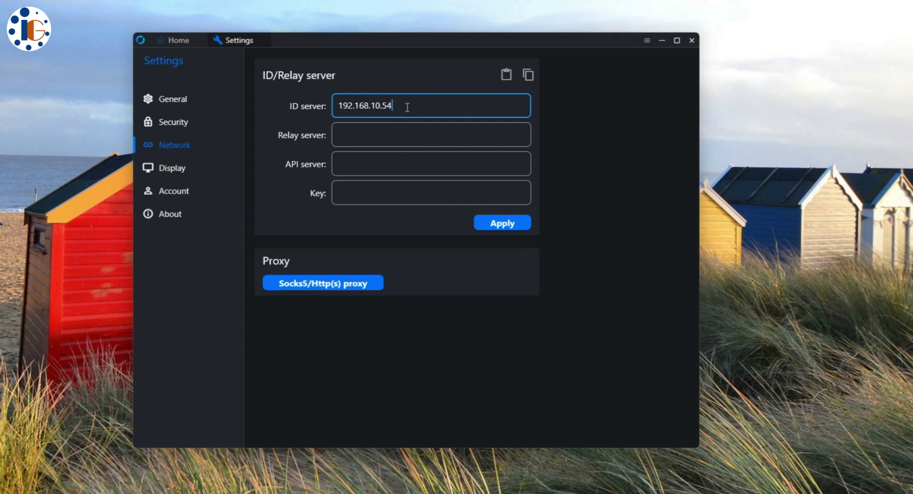
{"action": "left_click", "coordinate": [393, 133]}
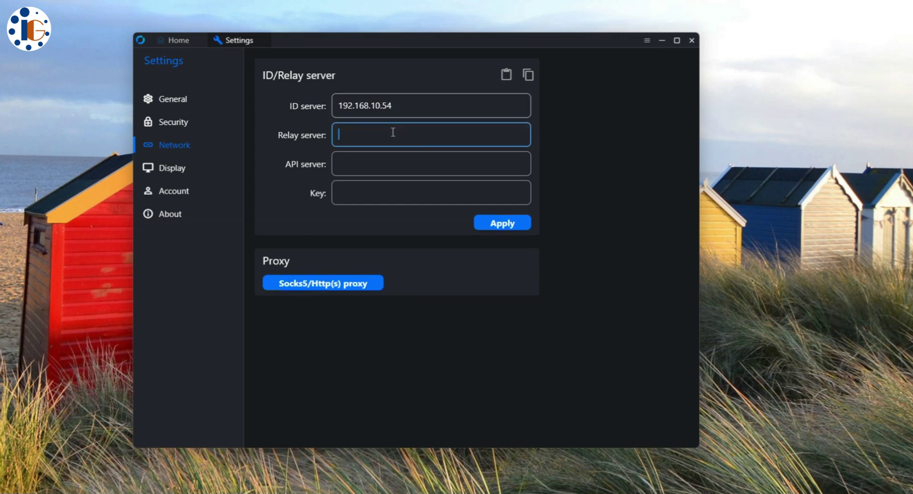
{"action": "double_click", "coordinate": [407, 105]}
{"action": "key", "text": "ctrl+c"}
{"action": "left_click", "coordinate": [395, 137]}
{"action": "key", "text": "ctrl+v"}
{"action": "left_click", "coordinate": [369, 196]}
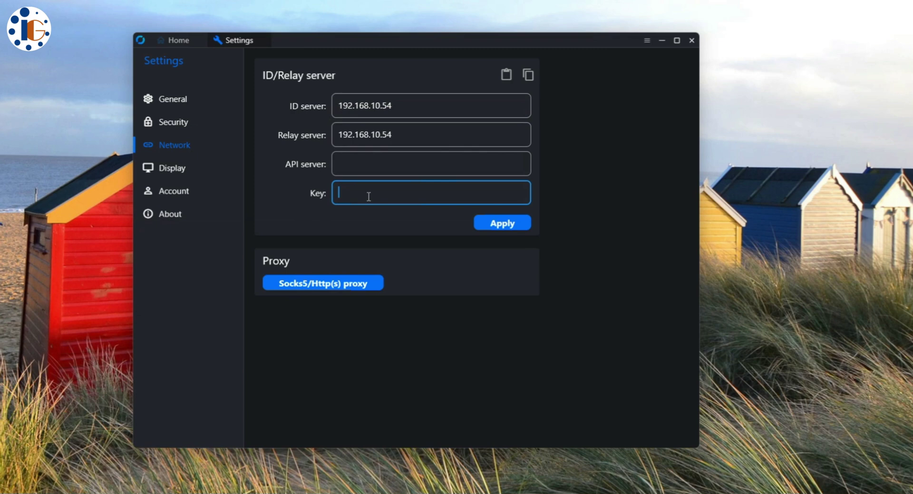
{"action": "left_click", "coordinate": [442, 478]}
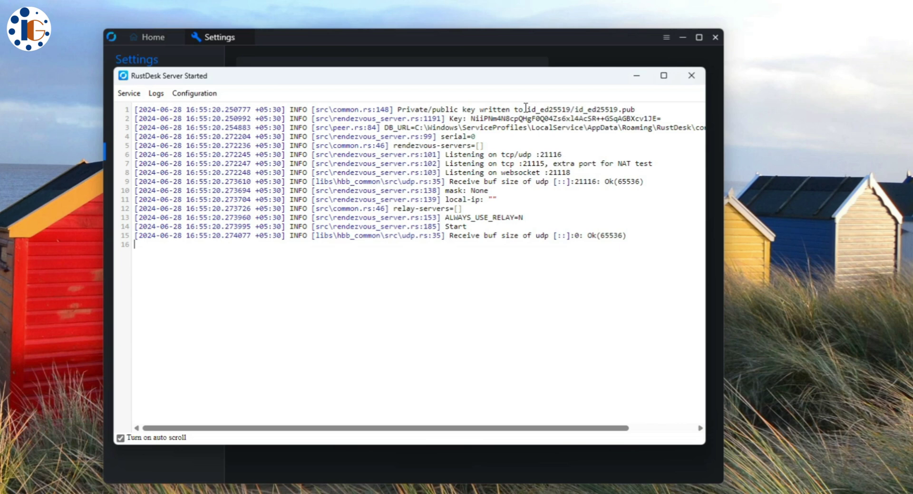
- Select the key file path and the public Key value in the server's startup log
{"action": "left_click_drag", "start_coordinate": [519, 109], "coordinate": [644, 109]}
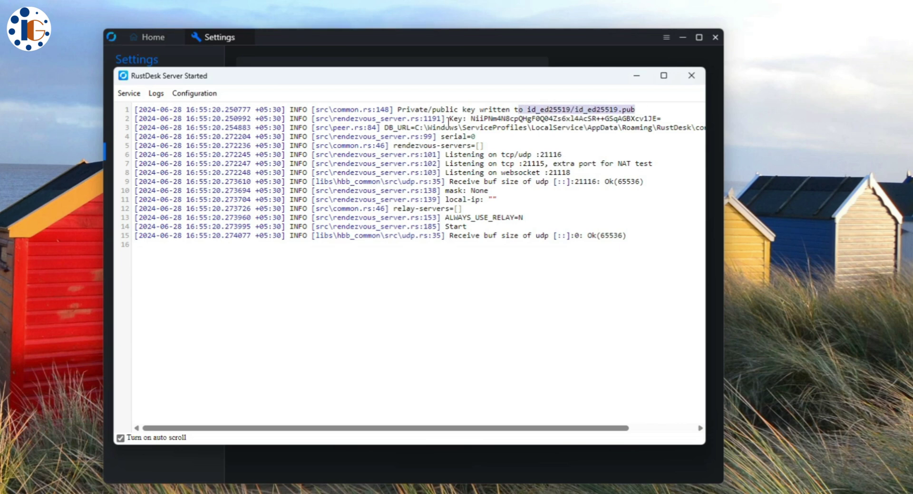
{"action": "left_click_drag", "start_coordinate": [471, 118], "coordinate": [662, 119]}
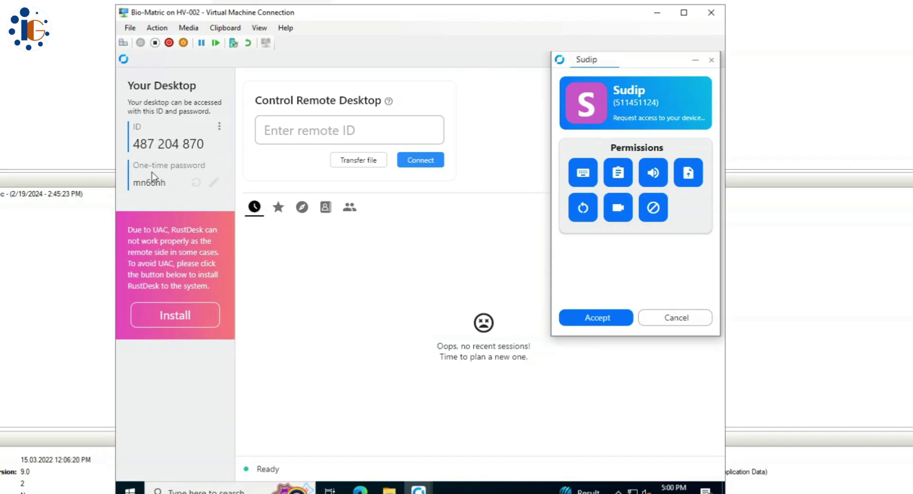
- Accept the incoming access request and take control of the remote Windows PC
{"action": "double_click", "coordinate": [134, 186]}
{"action": "left_click", "coordinate": [586, 318]}
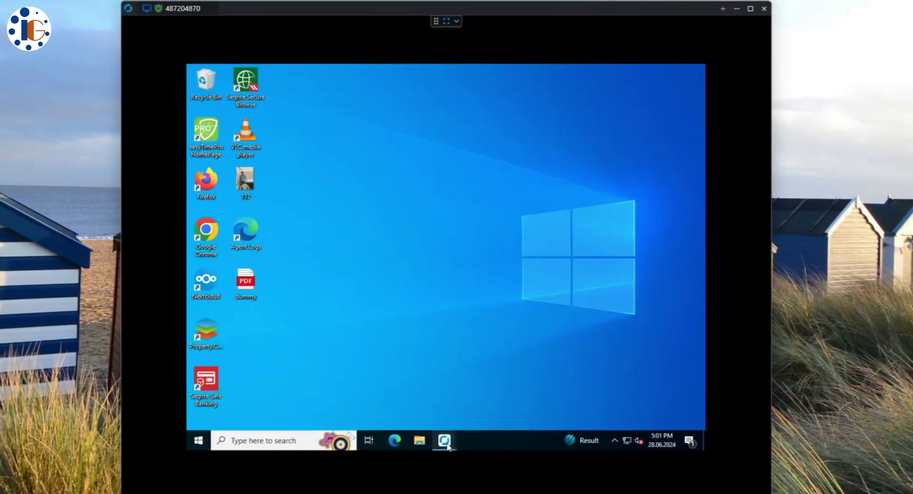
{"action": "mouse_move", "coordinate": [444, 440]}
{"action": "mouse_move", "coordinate": [436, 413]}
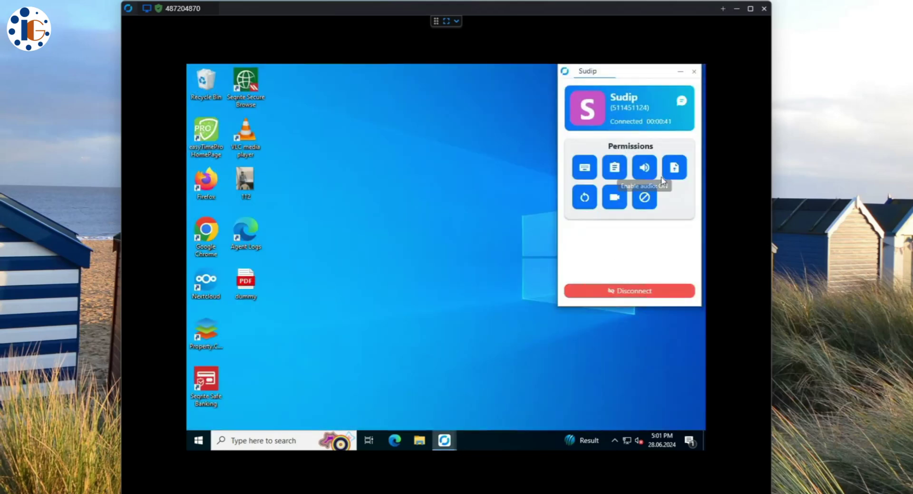
{"action": "left_click", "coordinate": [615, 442]}
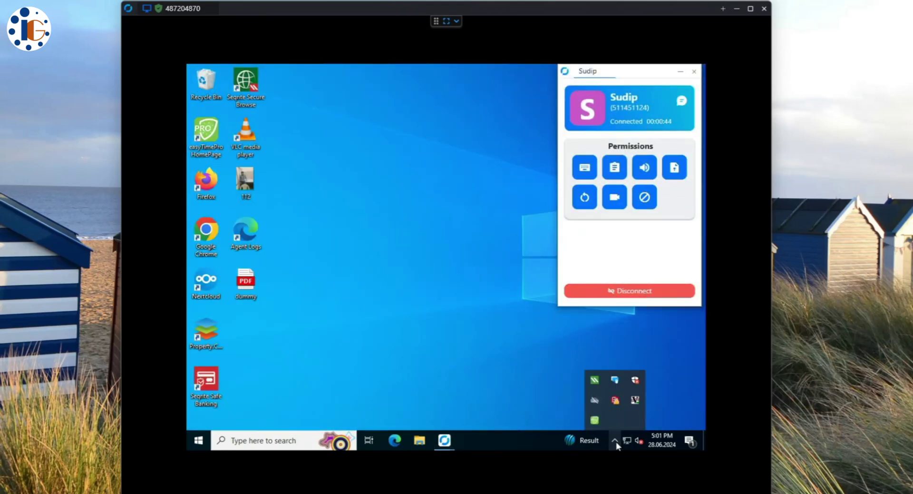
{"action": "left_click", "coordinate": [615, 441]}
- Launch Control Panel on the remote PC by searching 'con' from Start
{"action": "left_click", "coordinate": [199, 440]}
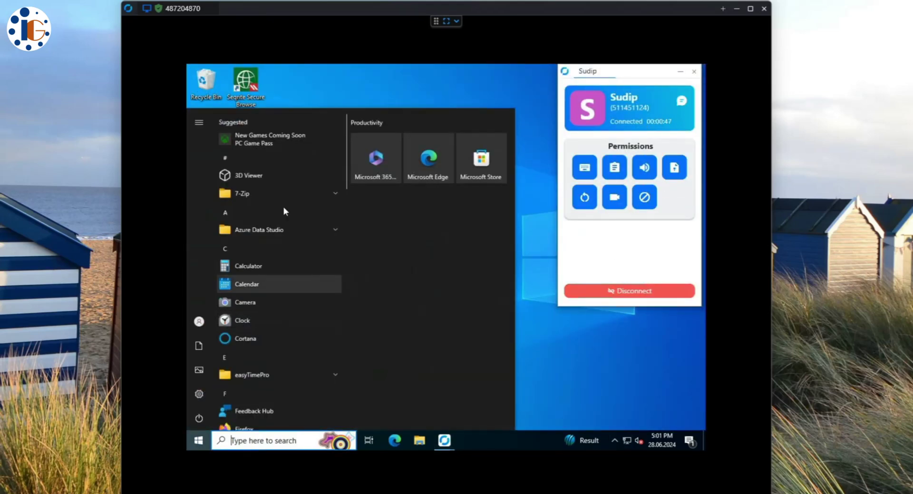
{"action": "type", "text": "con"}
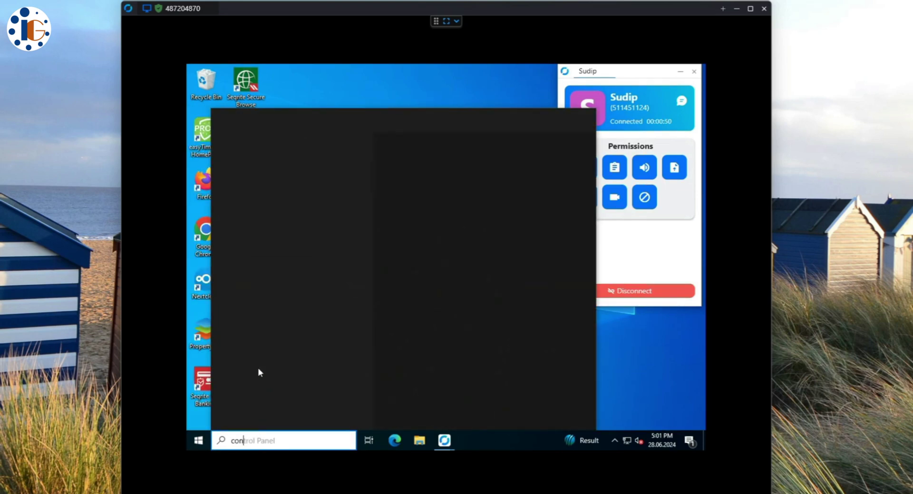
{"action": "key", "text": "Return"}
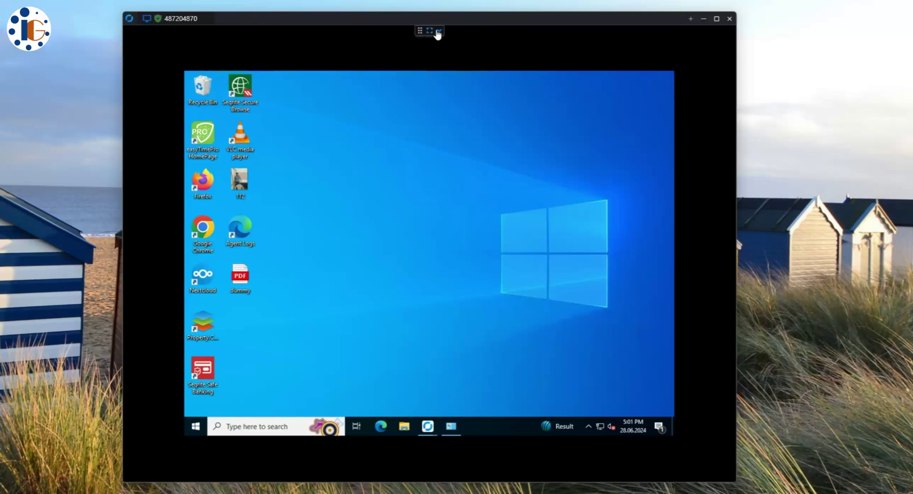
- Browse the session toolbar's action, display and keyboard menus, then start and accept a voice call
{"action": "left_click", "coordinate": [438, 31]}
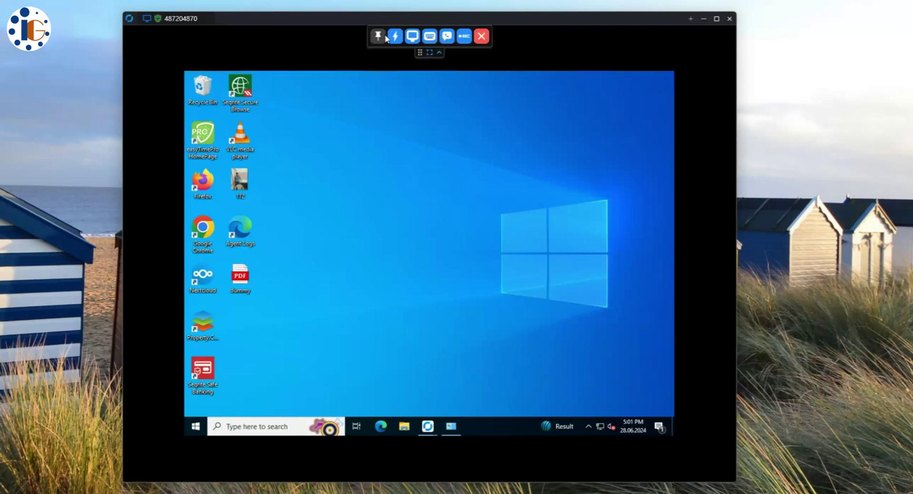
{"action": "left_click", "coordinate": [395, 36]}
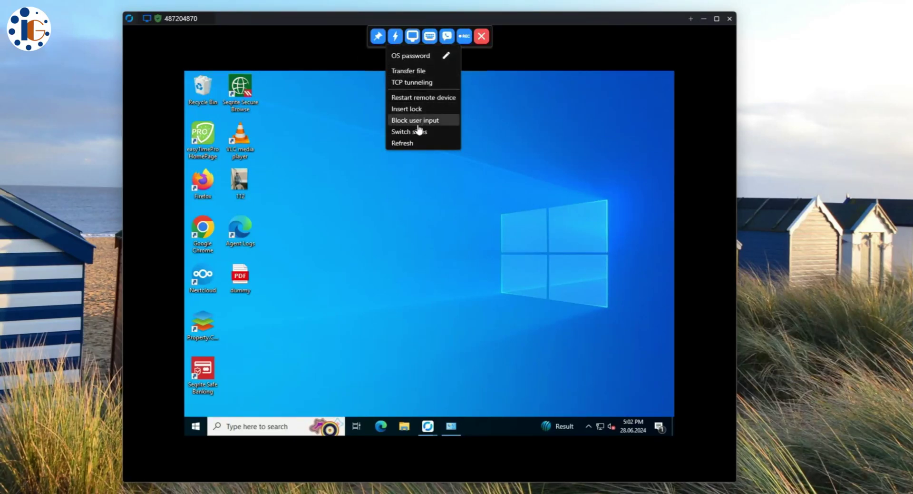
{"action": "left_click", "coordinate": [413, 35]}
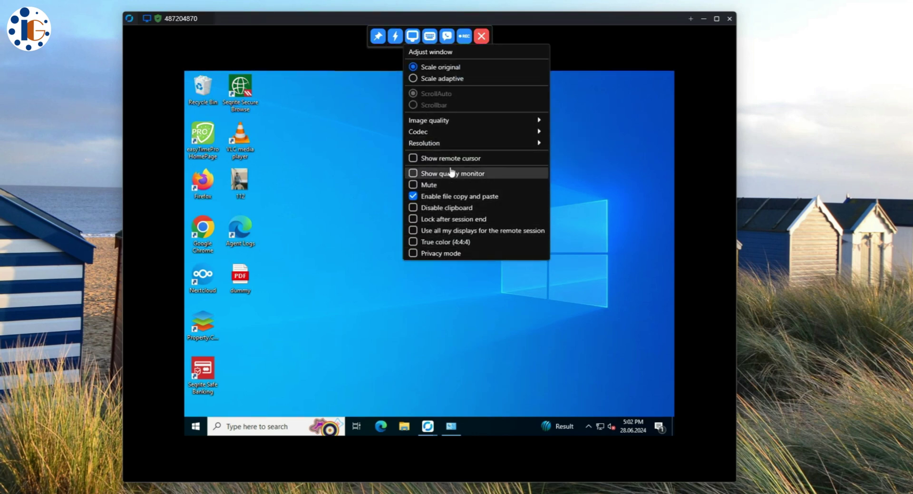
{"action": "left_click", "coordinate": [430, 36]}
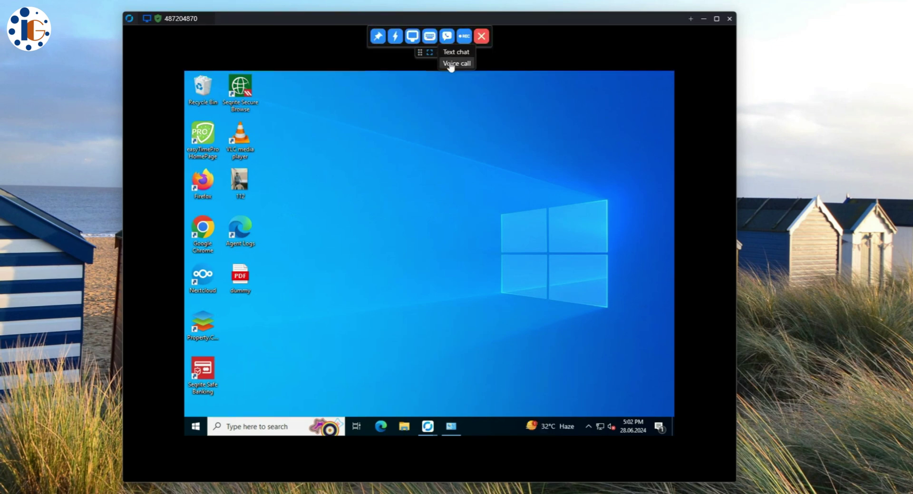
{"action": "left_click", "coordinate": [447, 37]}
{"action": "left_click", "coordinate": [553, 268]}
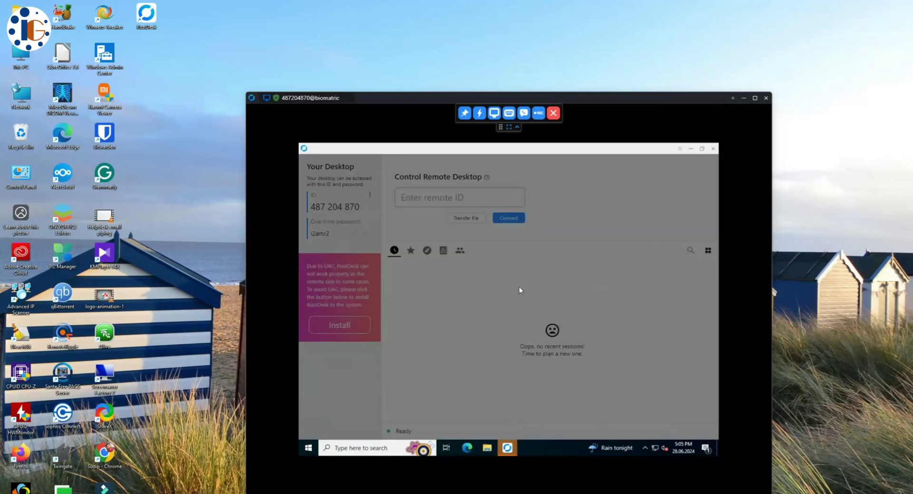
- Copy the remote dummy PDF and paste it onto the local desktop
{"action": "right_click", "coordinate": [347, 320]}
{"action": "left_click", "coordinate": [373, 271]}
{"action": "left_click", "coordinate": [744, 97]}
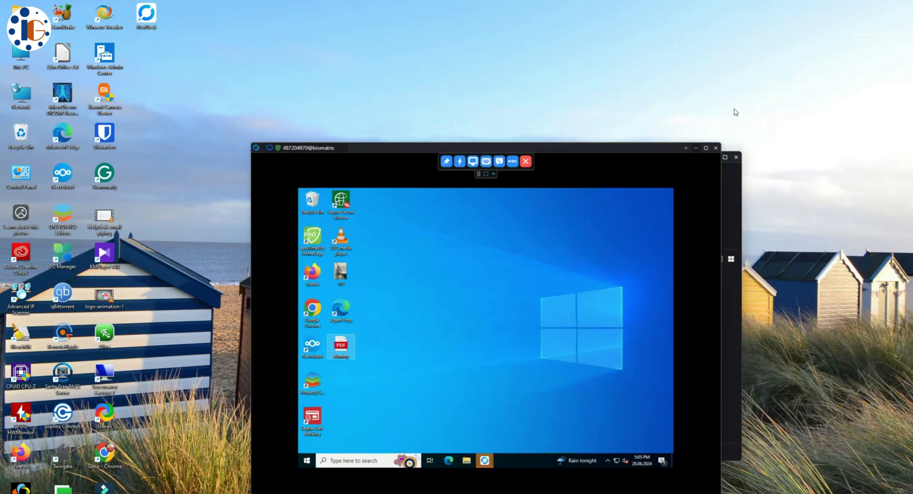
{"action": "key", "text": "ctrl+v"}
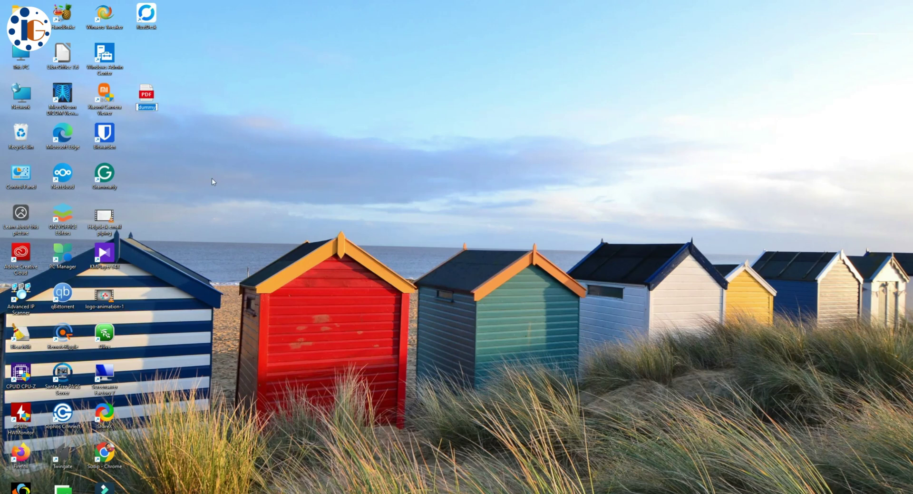
- Copy the local dummy222 file and paste it onto the remote desktop
{"action": "right_click", "coordinate": [150, 101]}
{"action": "left_click", "coordinate": [177, 107]}
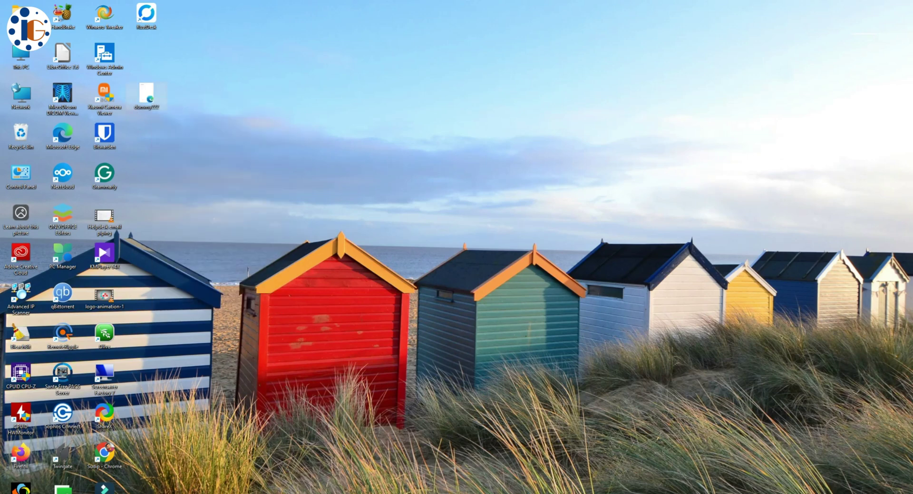
{"action": "key", "text": "alt+Tab"}
{"action": "left_click", "coordinate": [478, 301]}
{"action": "key", "text": "ctrl+v"}
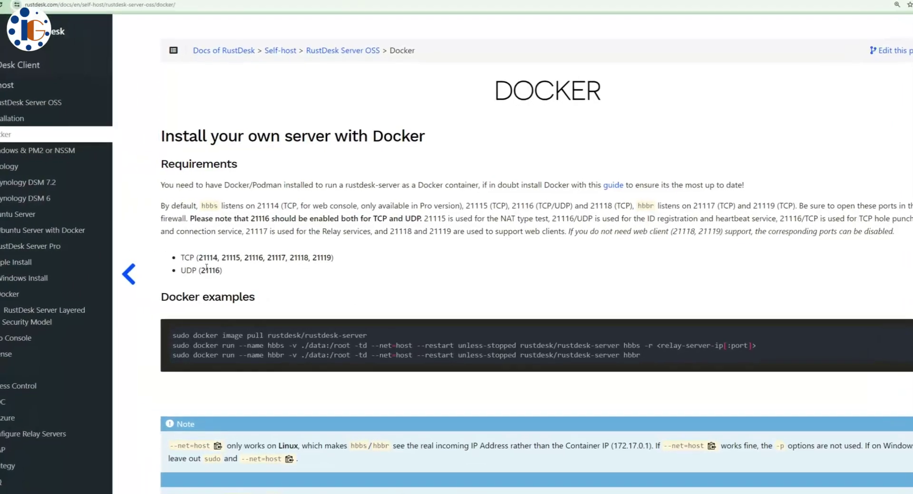
- Highlight the required TCP ports and Docker/Podman requirements on the RustDesk Docker docs page
{"action": "left_click_drag", "start_coordinate": [181, 257], "coordinate": [290, 258]}
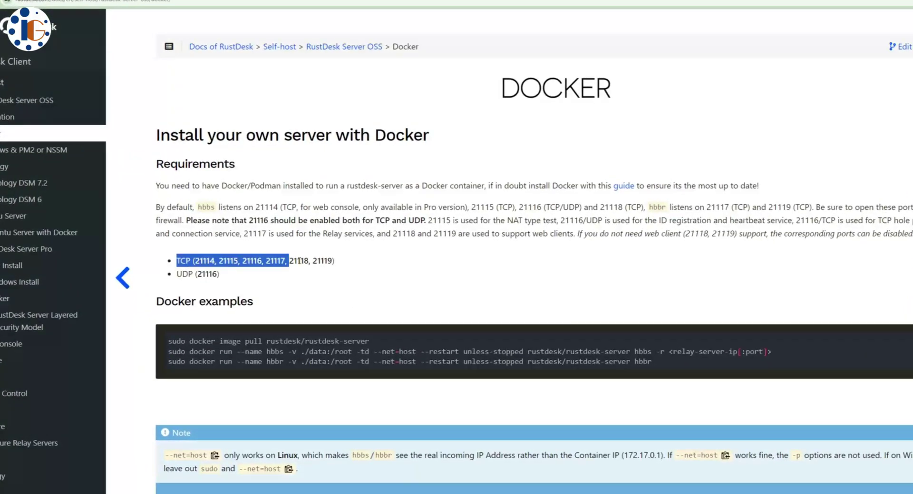
{"action": "left_click", "coordinate": [423, 184]}
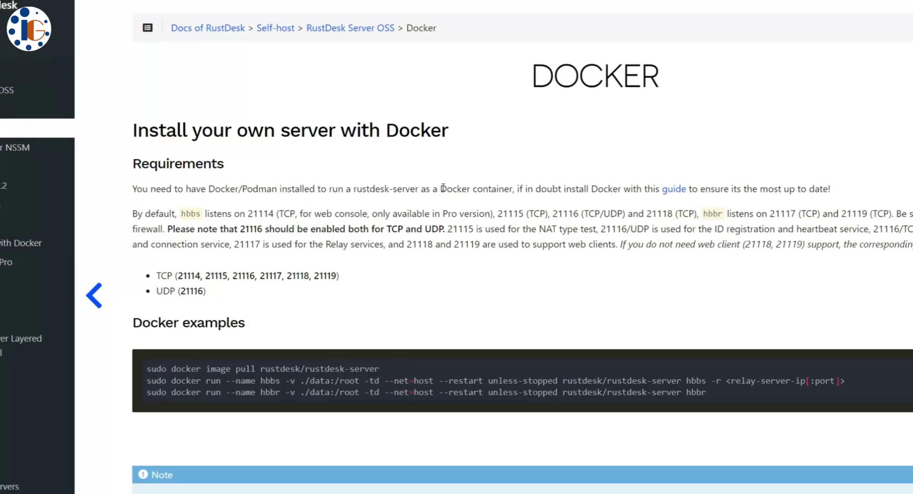
{"action": "left_click_drag", "start_coordinate": [436, 187], "coordinate": [505, 187]}
{"action": "left_click_drag", "start_coordinate": [561, 187], "coordinate": [626, 188]}
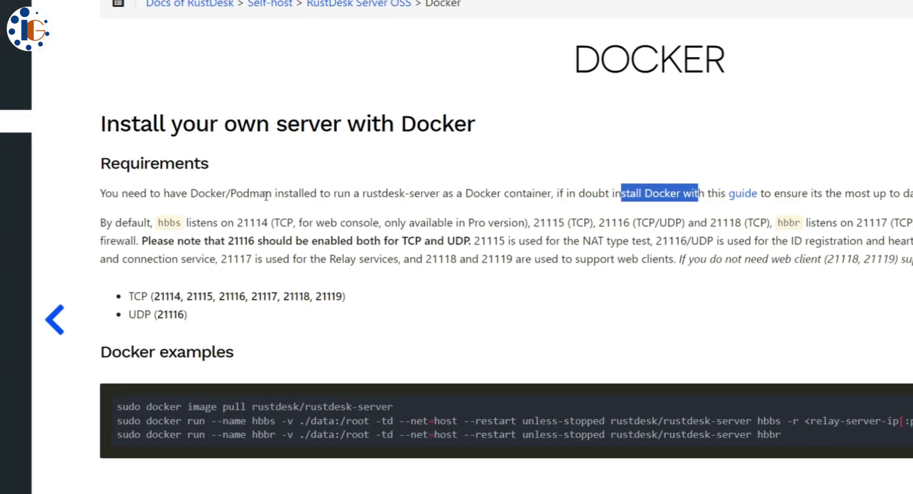
{"action": "left_click_drag", "start_coordinate": [196, 192], "coordinate": [255, 192]}
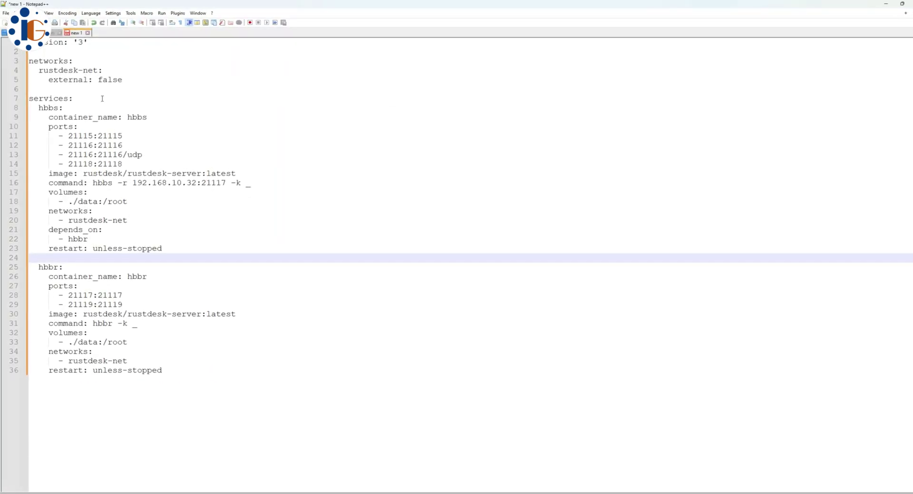
- Review the hbbs service's container name, port mappings and relay address in the compose file
{"action": "left_click", "coordinate": [123, 99]}
{"action": "double_click", "coordinate": [137, 119]}
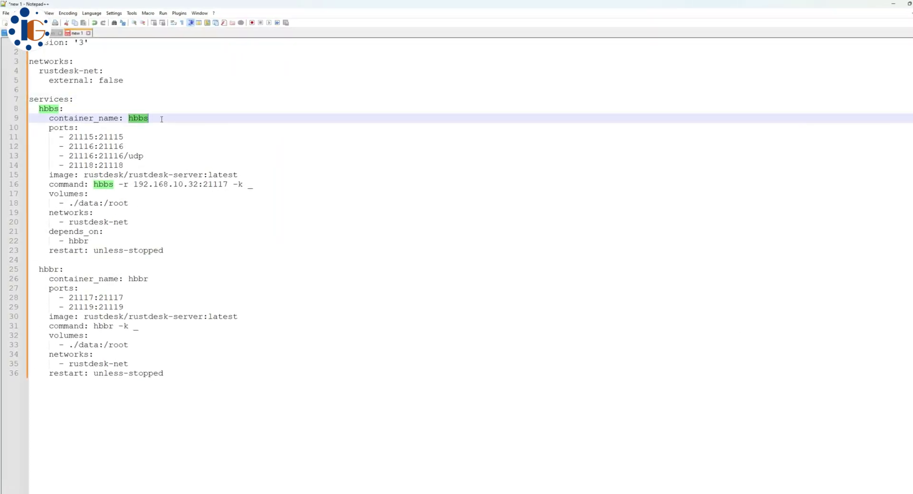
{"action": "mouse_move", "coordinate": [67, 138]}
{"action": "left_mouse_down"}
{"action": "mouse_move", "coordinate": [125, 149]}
{"action": "mouse_move", "coordinate": [129, 167]}
{"action": "mouse_move", "coordinate": [125, 157]}
{"action": "mouse_move", "coordinate": [76, 149]}
{"action": "left_mouse_up"}
{"action": "left_click", "coordinate": [81, 157]}
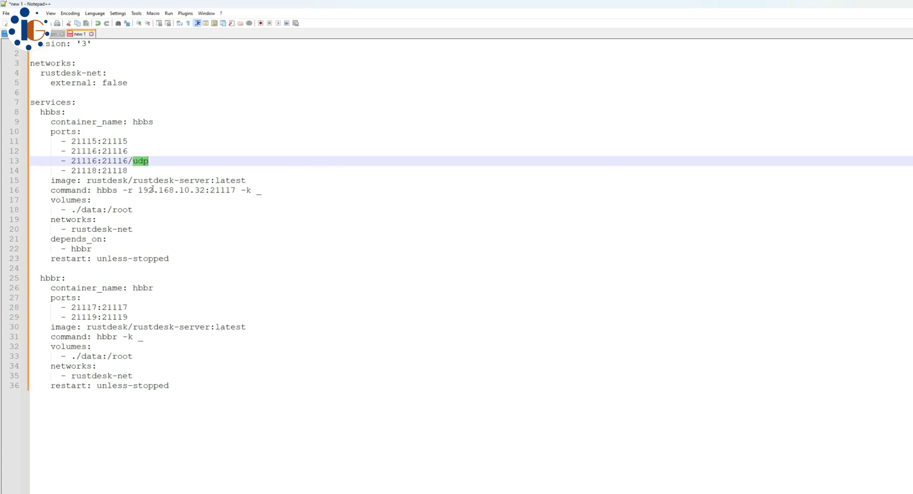
{"action": "left_click_drag", "start_coordinate": [139, 191], "coordinate": [186, 190]}
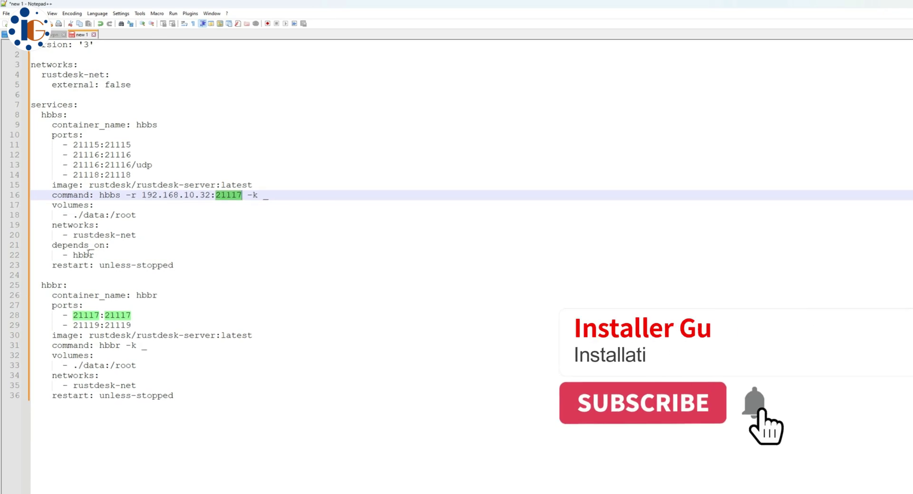
- Review the hbbr container name and port mappings, then select the entire compose file
{"action": "double_click", "coordinate": [148, 295]}
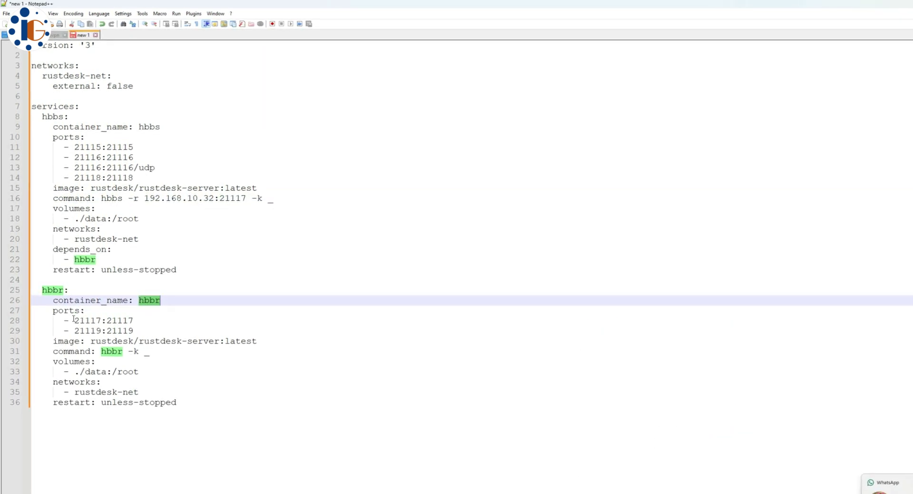
{"action": "left_click_drag", "start_coordinate": [74, 317], "coordinate": [134, 331]}
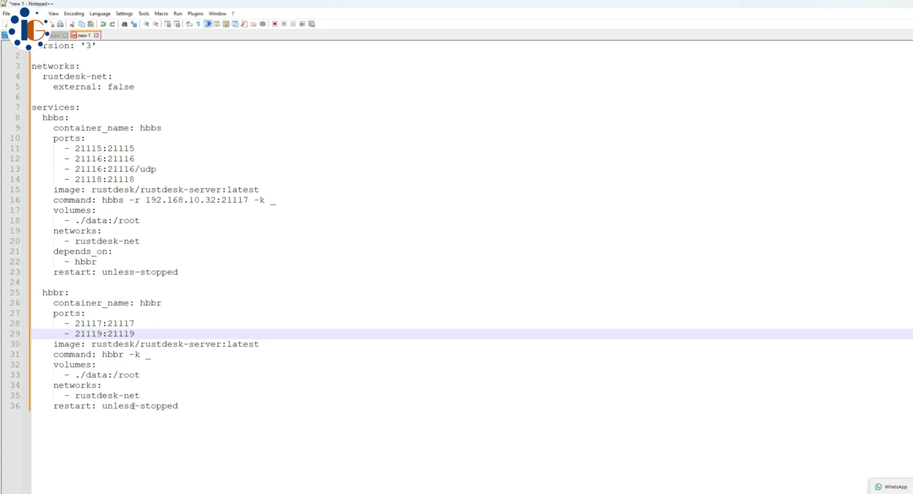
{"action": "left_click", "coordinate": [186, 366]}
{"action": "key", "text": "ctrl+a"}
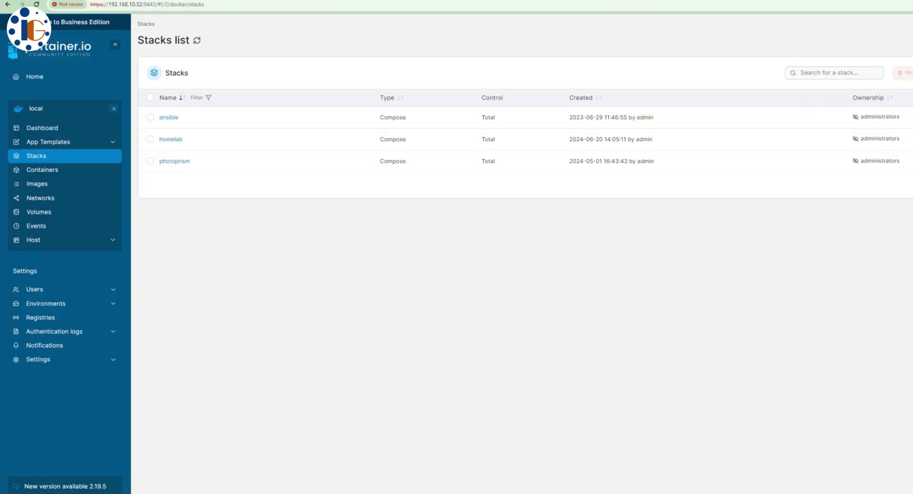
- Create a new Portainer stack named rustdesk with the pasted compose file
{"action": "left_click", "coordinate": [861, 90]}
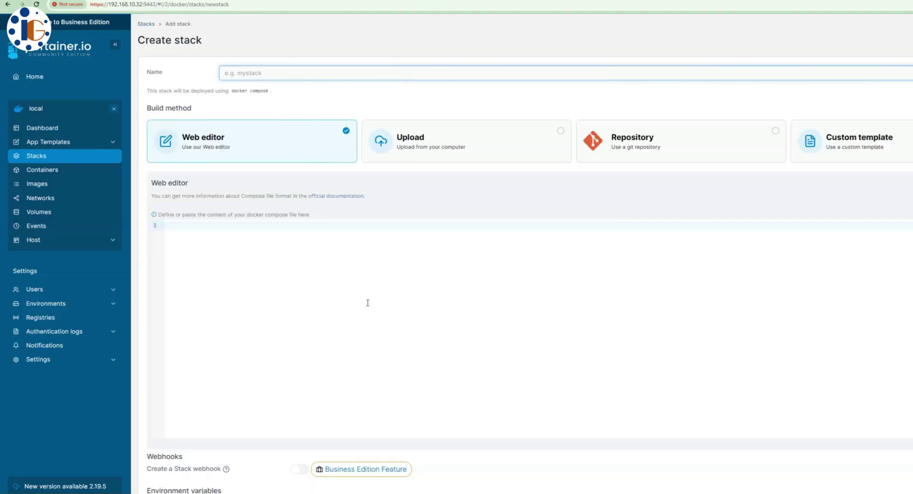
{"action": "left_click", "coordinate": [290, 73]}
{"action": "type", "text": "rustdesk"}
{"action": "left_click", "coordinate": [291, 232]}
{"action": "key", "text": "ctrl+v"}
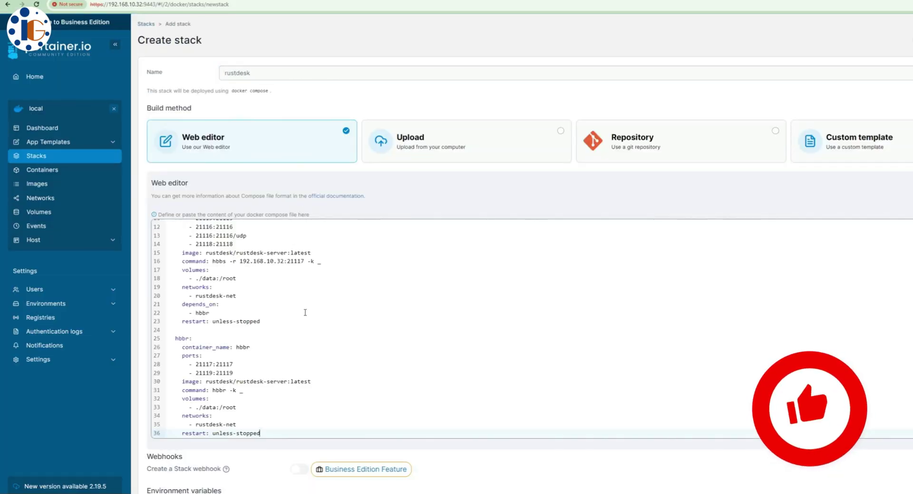
- Open the deployed rustdesk stack's details
{"action": "scroll", "coordinate": [305, 312], "scroll_direction": "up", "scroll_amount": 3}
{"action": "scroll", "coordinate": [305, 312], "scroll_direction": "down", "scroll_amount": 6}
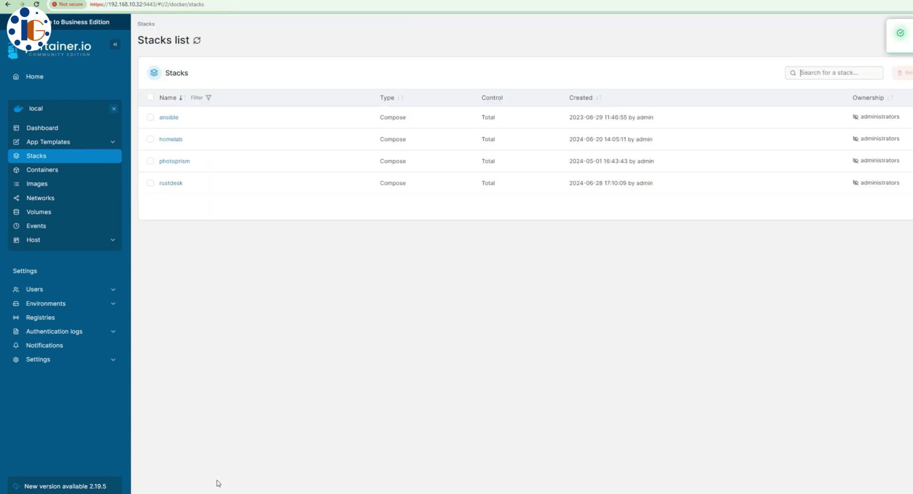
{"action": "left_click", "coordinate": [170, 183]}
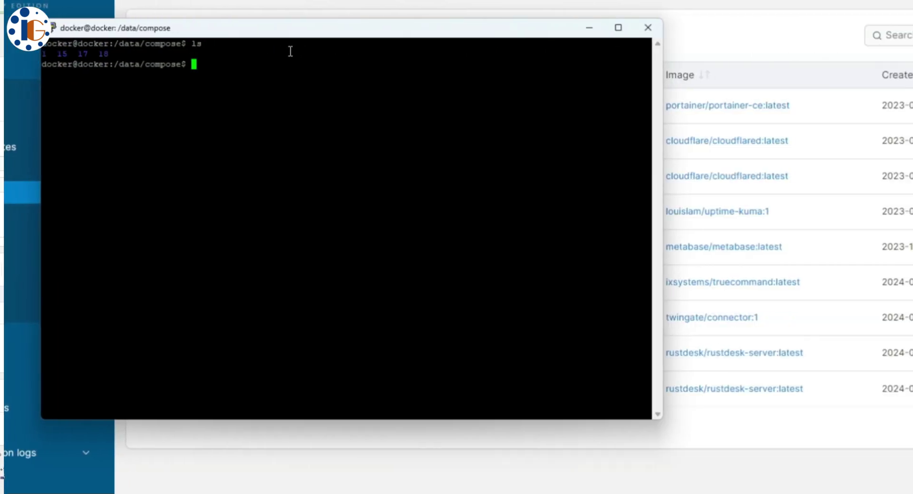
- Change into /data/compose/18 and list its contents
{"action": "type", "text": "ls"}
{"action": "key", "text": "Up"}
{"action": "key", "text": "BackSpace"}
{"action": "key", "text": "BackSpace"}
{"action": "key", "text": "BackSpace"}
{"action": "key", "text": "BackSpace"}
{"action": "key", "text": "BackSpace"}
{"action": "key", "text": "BackSpace"}
{"action": "key", "text": "BackSpace"}
{"action": "key", "text": "BackSpace"}
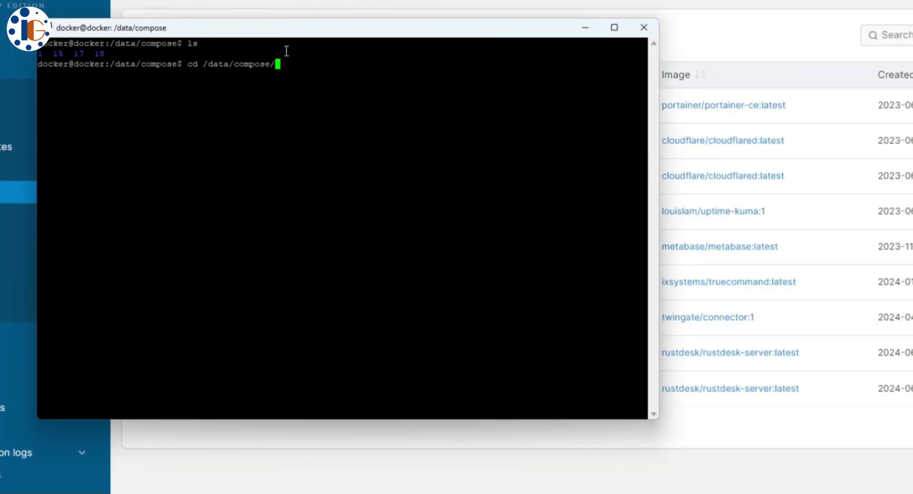
{"action": "type", "text": "18"}
{"action": "key", "text": "Return"}
{"action": "type", "text": "ls"}
{"action": "key", "text": "Return"}
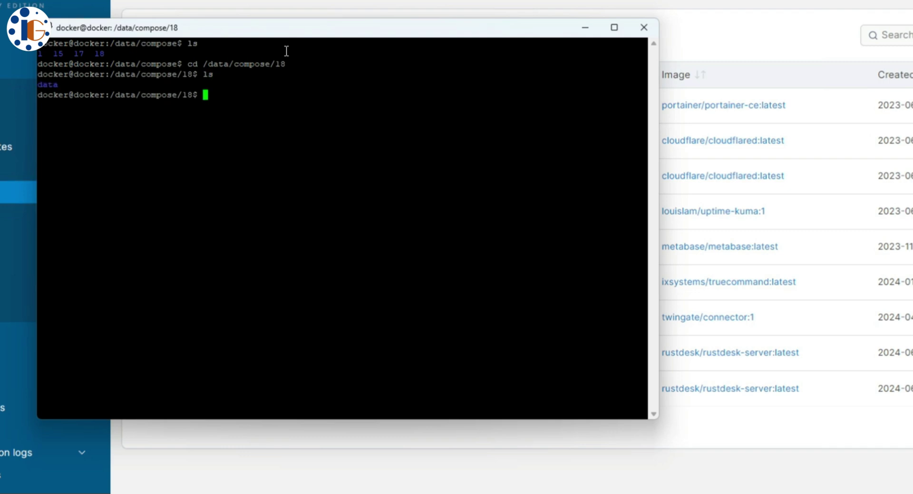
- Move into /data/compose/18/data and list all files, locating id_ed25519.pub
{"action": "key", "text": "Up"}
{"action": "key", "text": "Up"}
{"action": "type", "text": "/data"}
{"action": "key", "text": "Return"}
{"action": "type", "text": "la"}
{"action": "key", "text": "Return"}
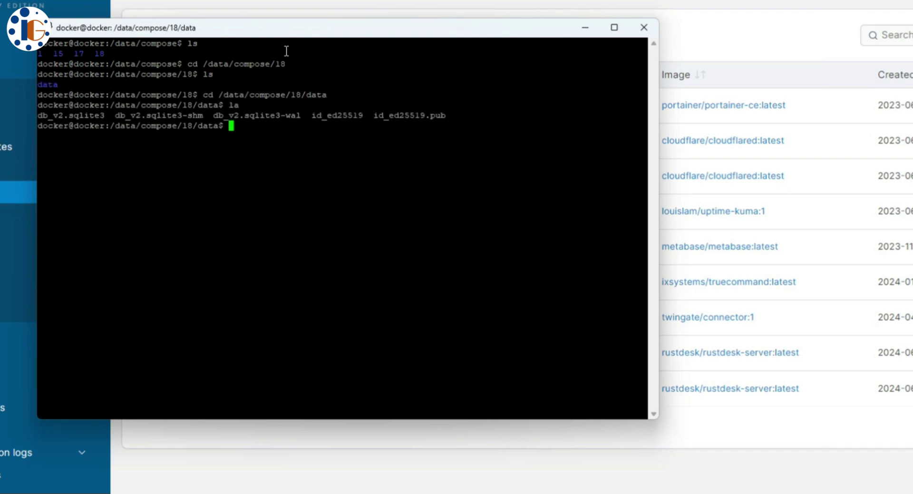
{"action": "left_click_drag", "start_coordinate": [369, 116], "coordinate": [446, 113]}
- Print the public key with 'sudo cat ./id_ed25519.pub' and copy it
{"action": "type", "text": "sudo cat ./id_ed25519.pub"}
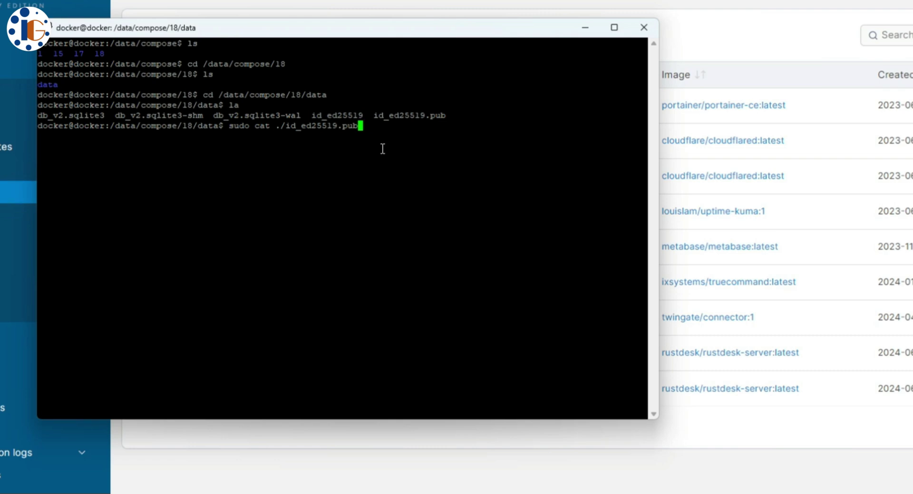
{"action": "key", "text": "Return"}
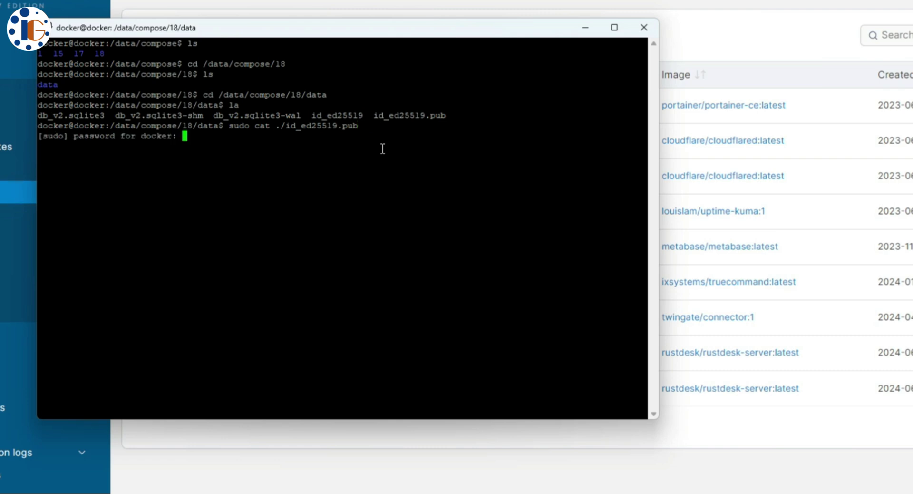
{"action": "key", "text": "Return"}
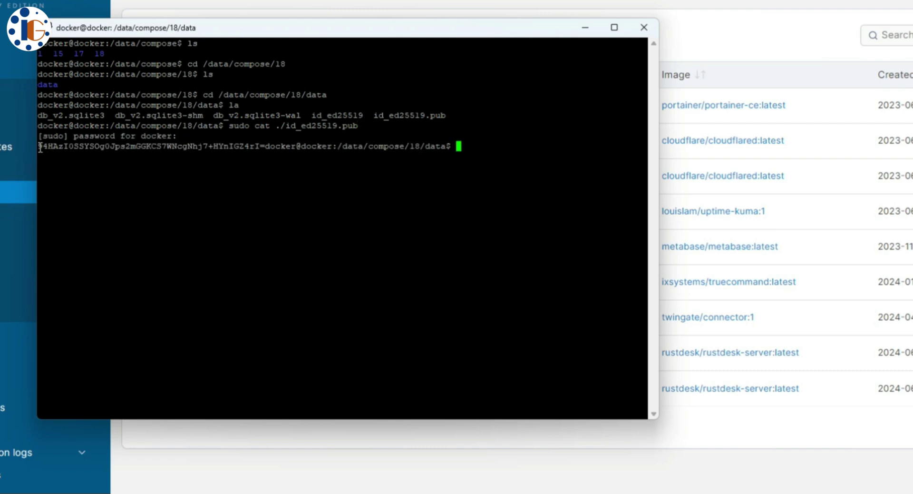
{"action": "left_click_drag", "start_coordinate": [40, 147], "coordinate": [265, 146]}
{"action": "right_click", "coordinate": [236, 145]}
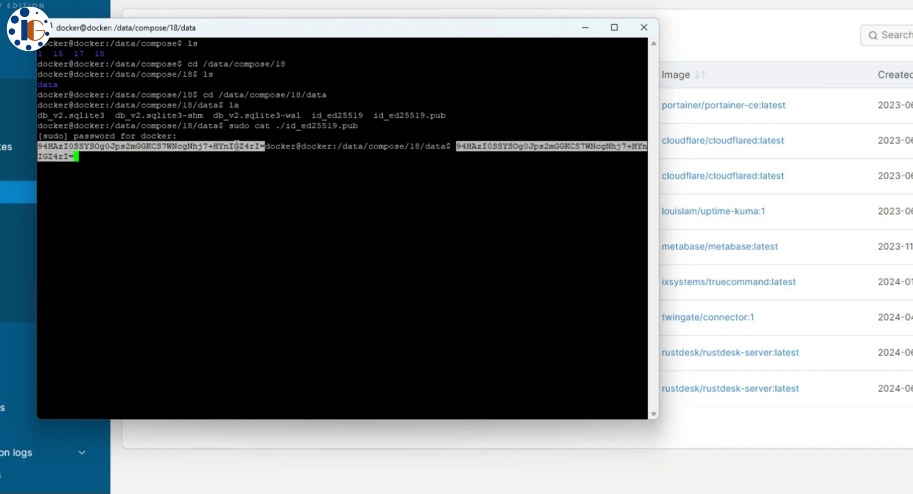
{"action": "key", "text": "ctrl+c"}
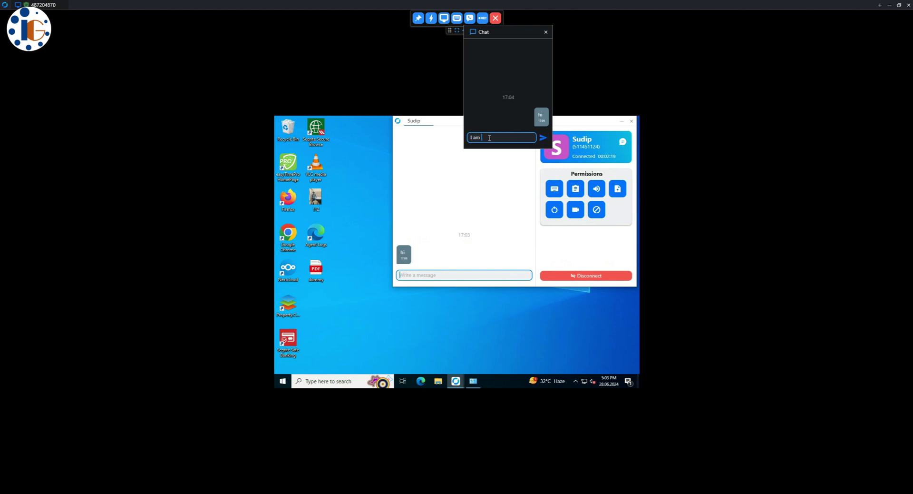
- Type 'I am your remote helpper' and confirm the password to open the remote session
{"action": "type", "text": "your remote help"}
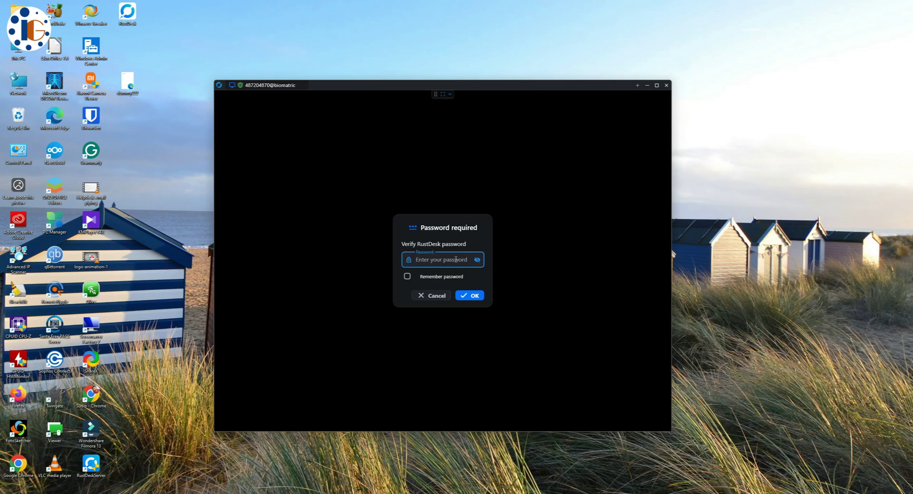
{"action": "left_click", "coordinate": [457, 295]}
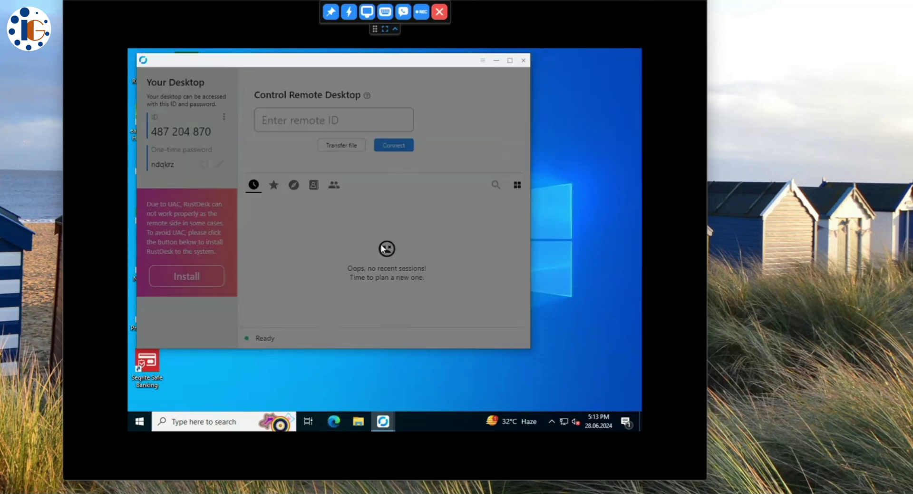
{"action": "left_click", "coordinate": [383, 421]}
- Open File Explorer and Edge on the remote PC, refresh its desktop, then close the session
{"action": "left_click", "coordinate": [358, 421]}
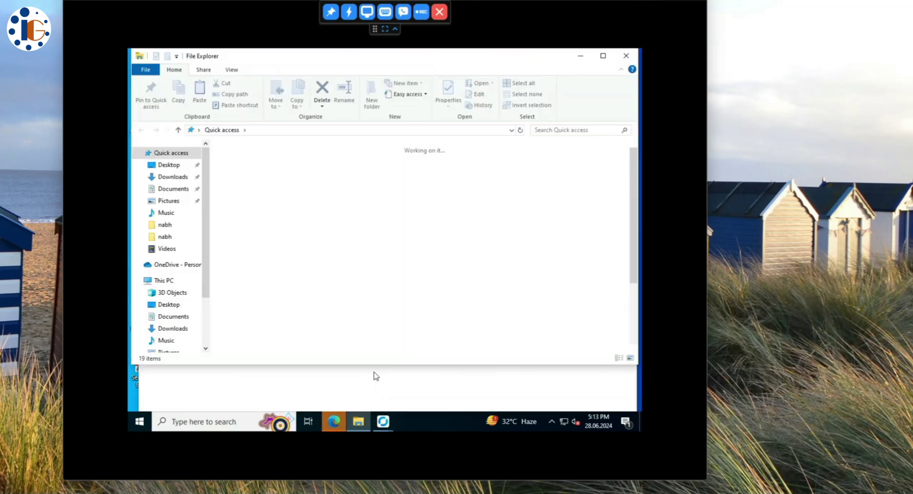
{"action": "left_click", "coordinate": [334, 421]}
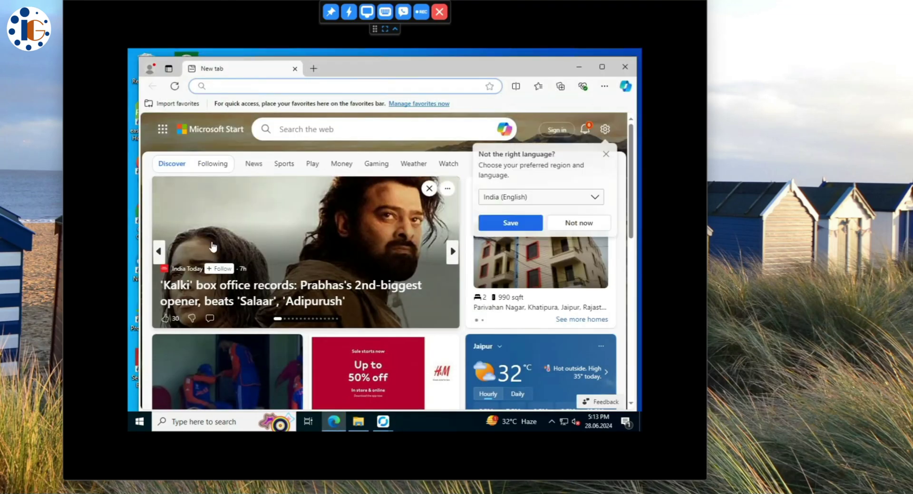
{"action": "key", "text": "super+d"}
{"action": "right_click", "coordinate": [360, 206]}
{"action": "left_click", "coordinate": [377, 235]}
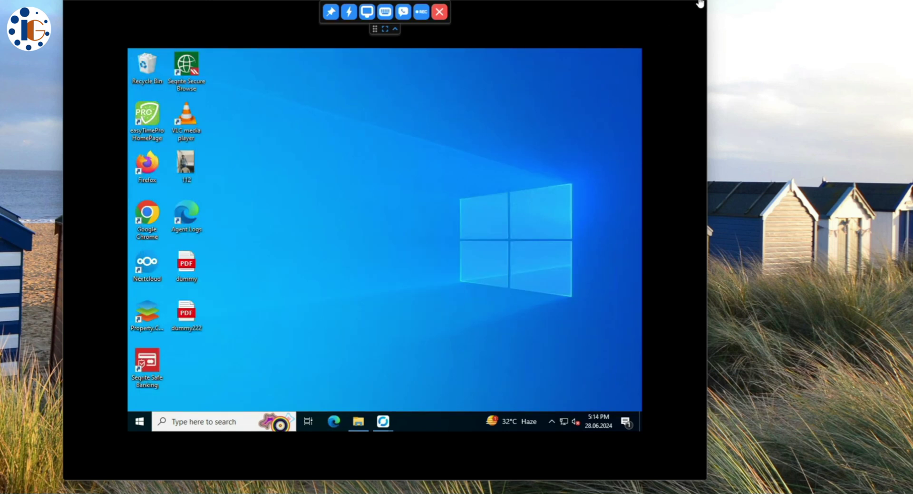
{"action": "left_click", "coordinate": [700, 4]}
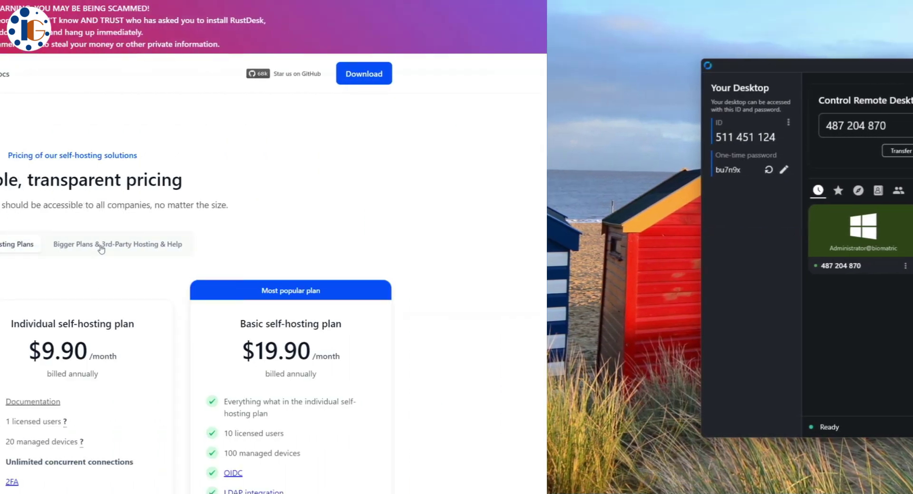
- Review the Our Self-hosting Plans cards, highlighting the Free and Individual plan headings
{"action": "left_click", "coordinate": [101, 249]}
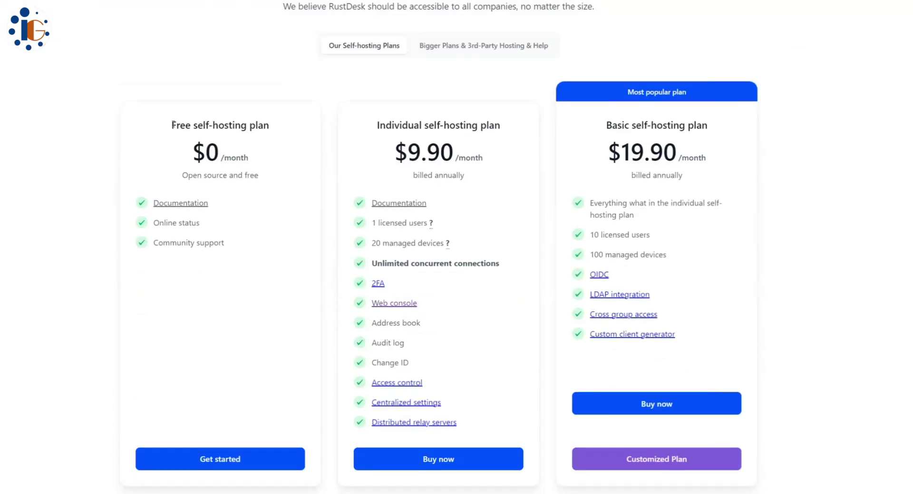
{"action": "left_click_drag", "start_coordinate": [172, 124], "coordinate": [270, 128]}
{"action": "left_click", "coordinate": [261, 204]}
{"action": "left_click_drag", "start_coordinate": [375, 126], "coordinate": [507, 124]}
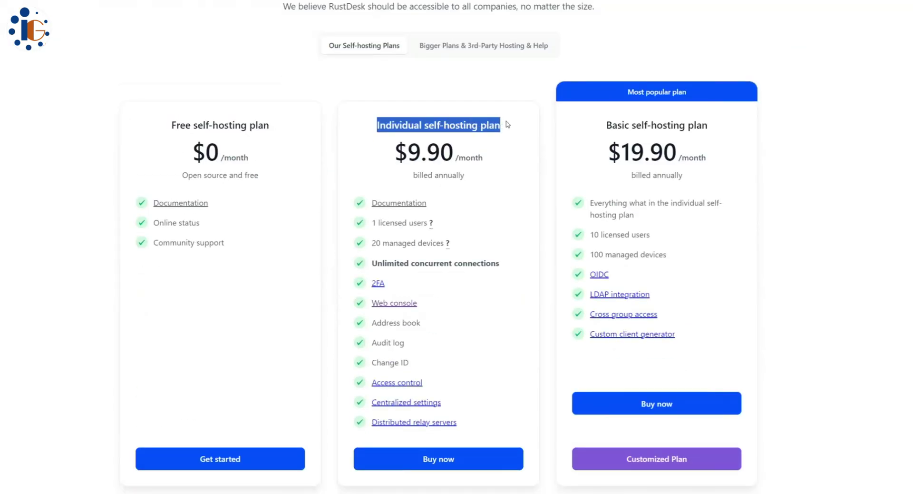
{"action": "left_click", "coordinate": [507, 148]}
{"action": "scroll", "coordinate": [565, 251], "scroll_direction": "down", "scroll_amount": 2}
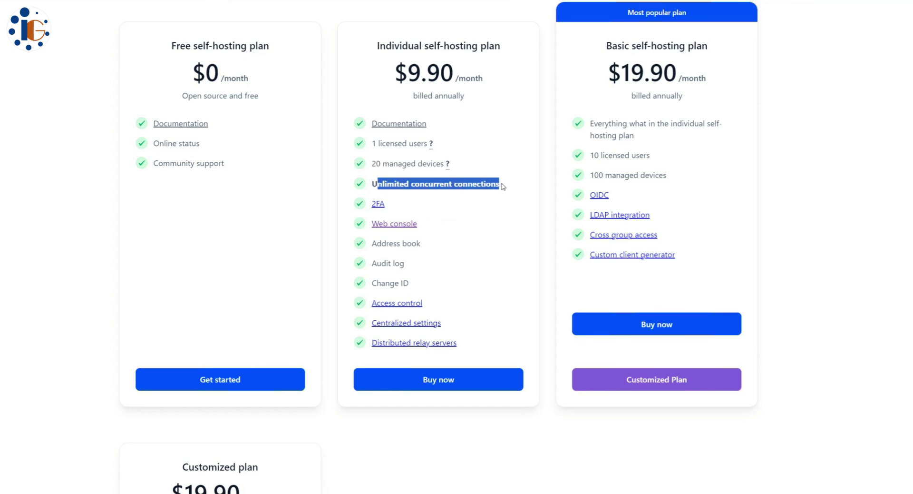
- Follow the Web console link, then scroll the homepage to 'Who are using self-hosting?'
{"action": "left_click", "coordinate": [388, 224]}
{"action": "scroll", "coordinate": [326, 285], "scroll_direction": "down", "scroll_amount": 4}
{"action": "scroll", "coordinate": [348, 301], "scroll_direction": "down", "scroll_amount": 2}
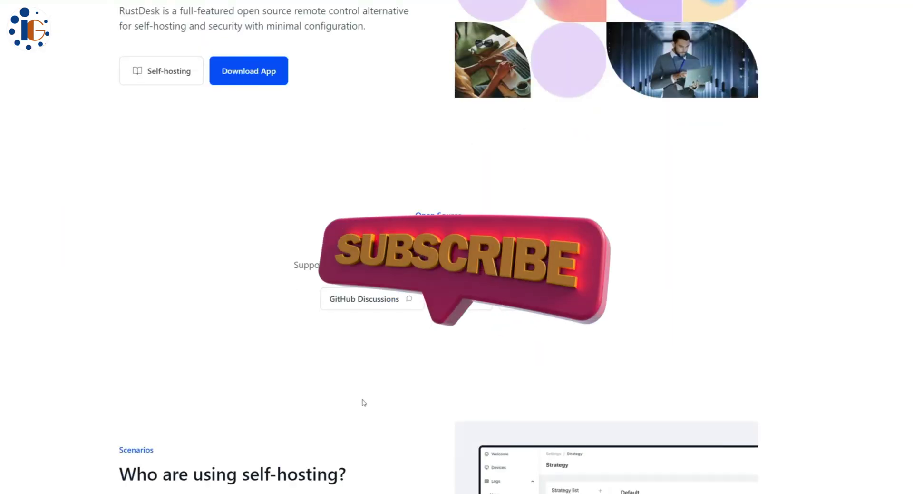
{"action": "scroll", "coordinate": [350, 381], "scroll_direction": "down", "scroll_amount": 15}
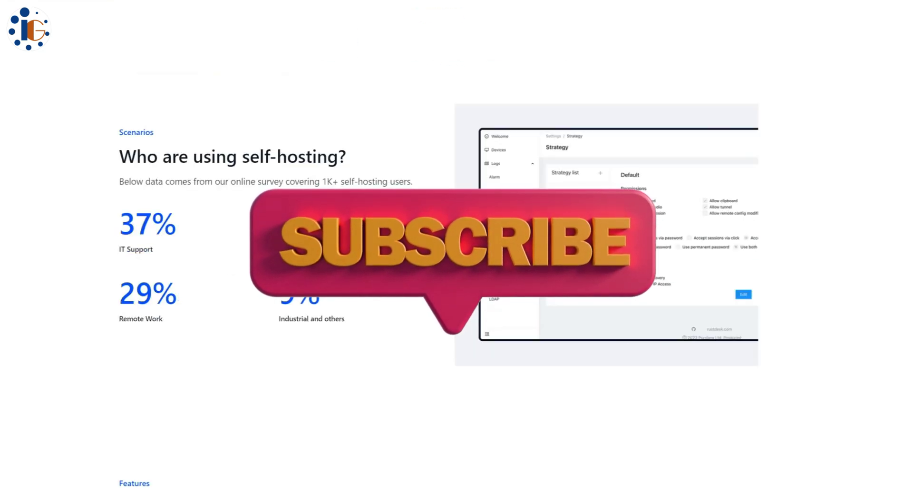